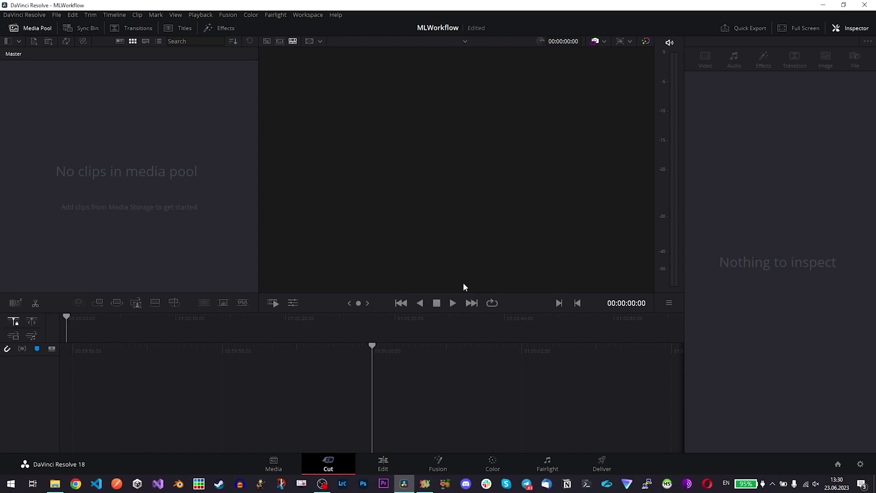
Check M07-1427.MLV's clip information (Canon EOS M, 2880×1226, 379 frames, 23.989 fps), then close it
{"action": "left_click", "coordinate": [425, 484]}
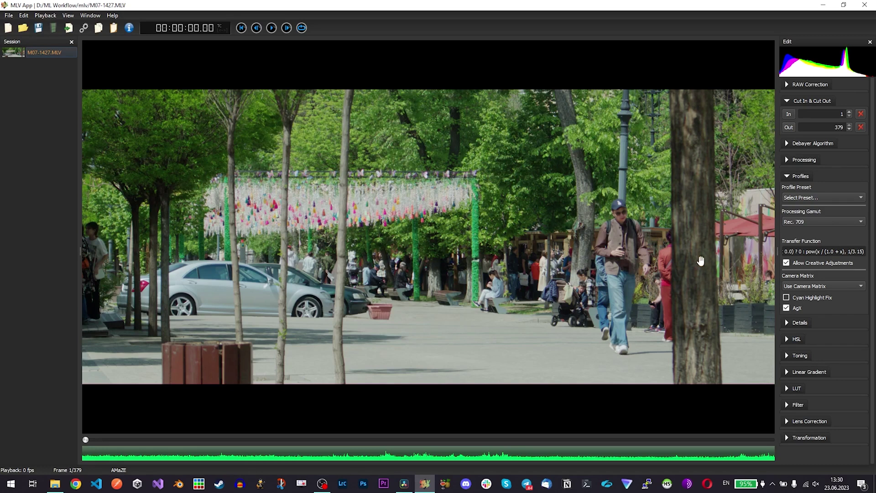
{"action": "left_click", "coordinate": [129, 28]}
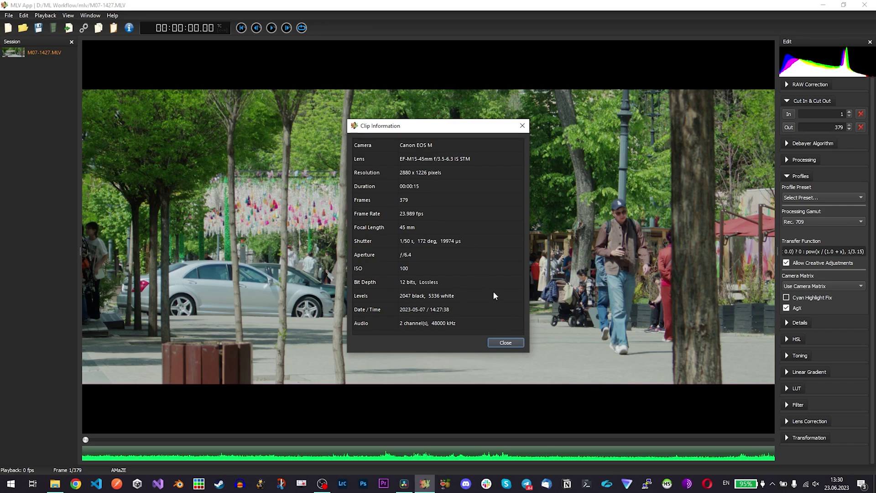
{"action": "key", "text": "Escape"}
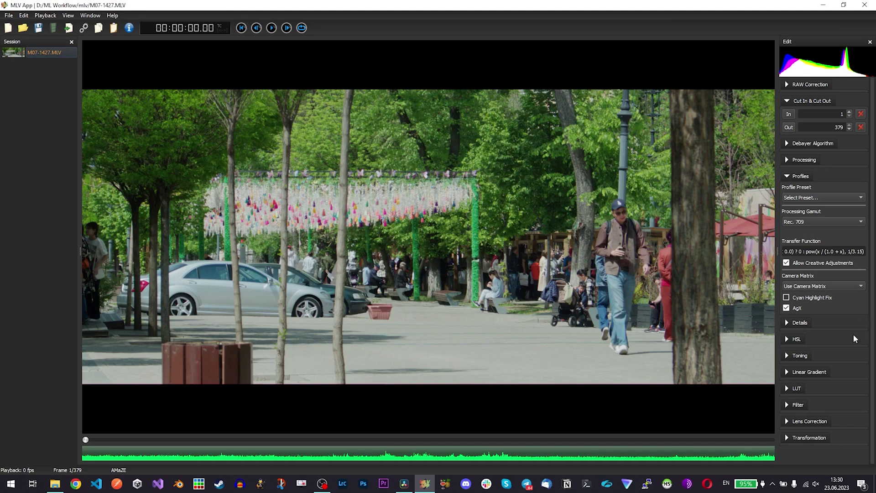
Expand Processing and try exposure at -1.30, then reset it to 0.00
{"action": "left_click", "coordinate": [787, 341]}
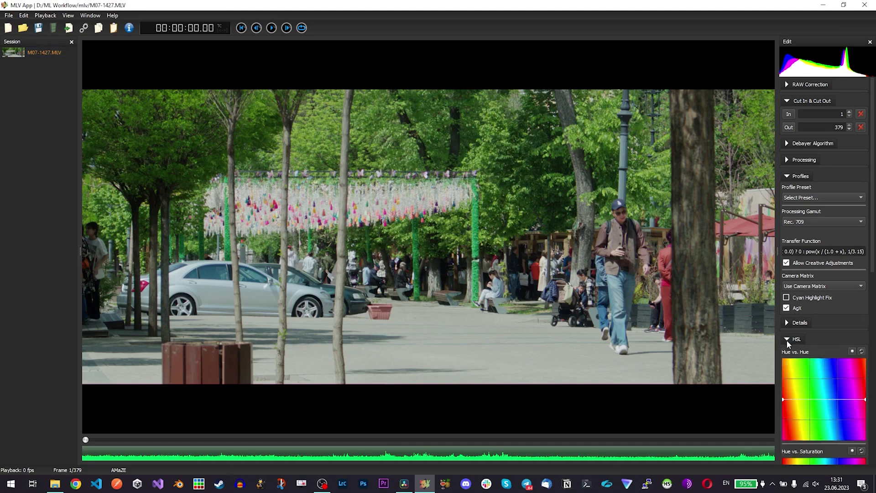
{"action": "left_click", "coordinate": [787, 340]}
{"action": "left_click", "coordinate": [799, 161]}
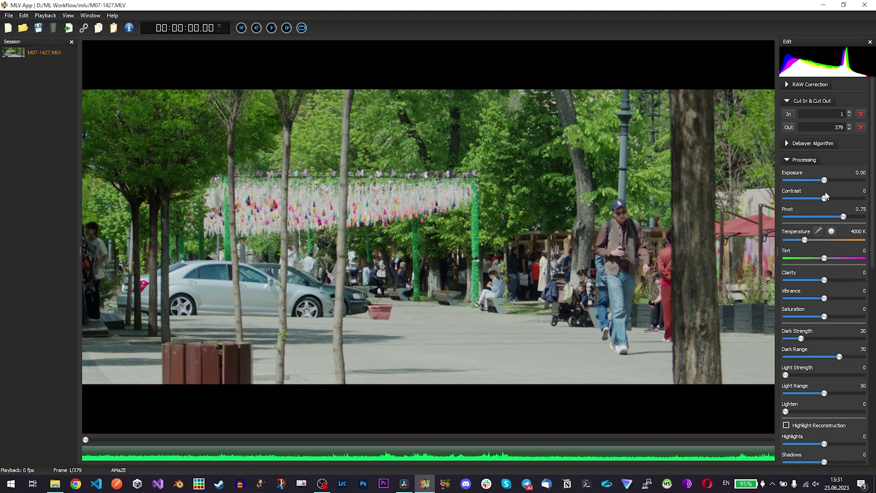
{"action": "left_click_drag", "start_coordinate": [824, 180], "coordinate": [813, 182]}
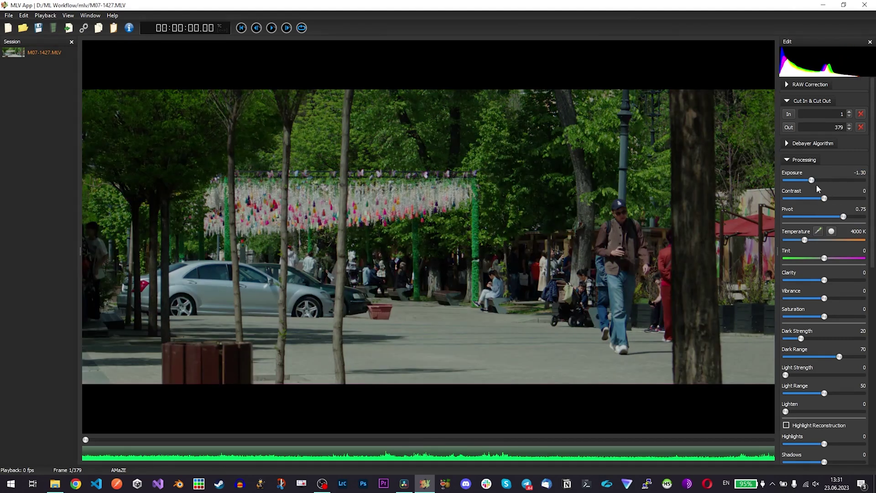
{"action": "double_click", "coordinate": [813, 179]}
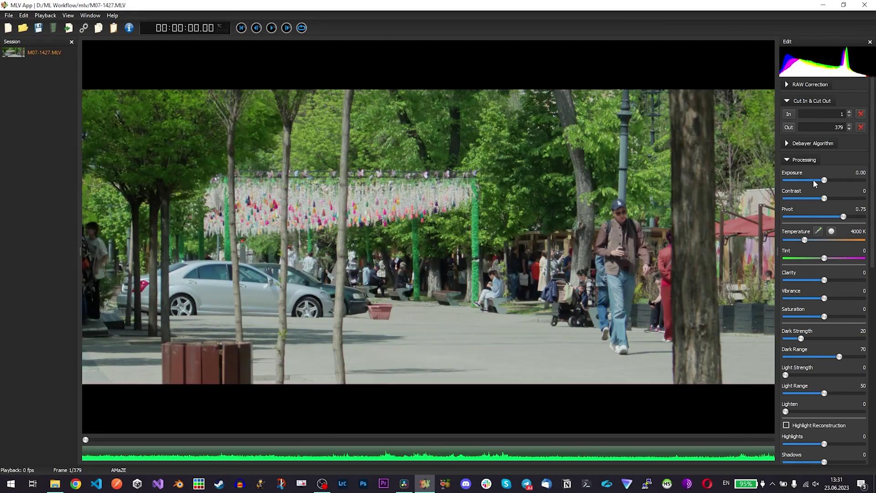
Try an S-curve on the gradation curve, then remove its points to restore a linear curve
{"action": "scroll", "coordinate": [817, 250], "scroll_direction": "down", "scroll_amount": 9}
{"action": "left_click_drag", "start_coordinate": [811, 294], "coordinate": [812, 301]}
{"action": "left_click_drag", "start_coordinate": [837, 266], "coordinate": [838, 255]}
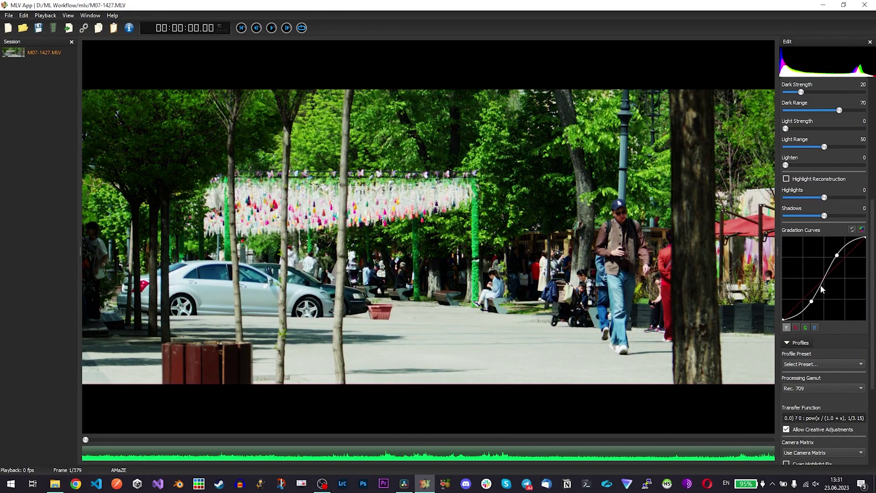
{"action": "double_click", "coordinate": [812, 302]}
{"action": "double_click", "coordinate": [837, 254]}
{"action": "scroll", "coordinate": [821, 297], "scroll_direction": "down", "scroll_amount": 5}
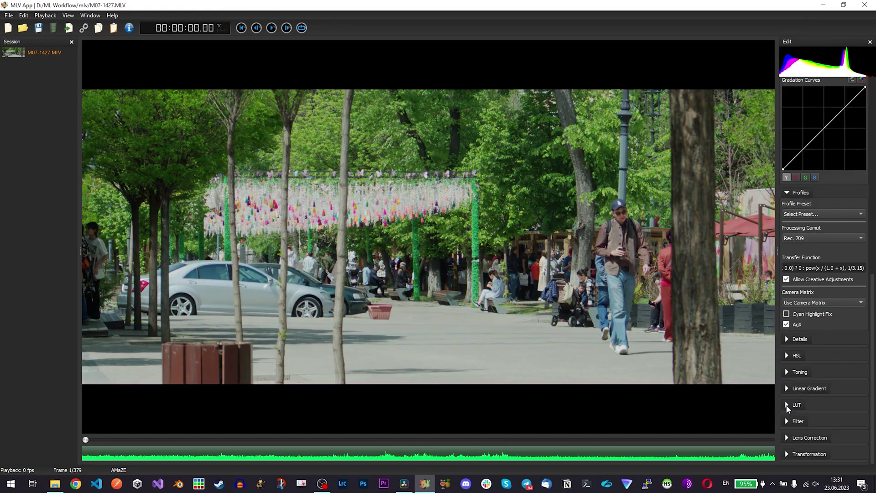
{"action": "left_click", "coordinate": [797, 405]}
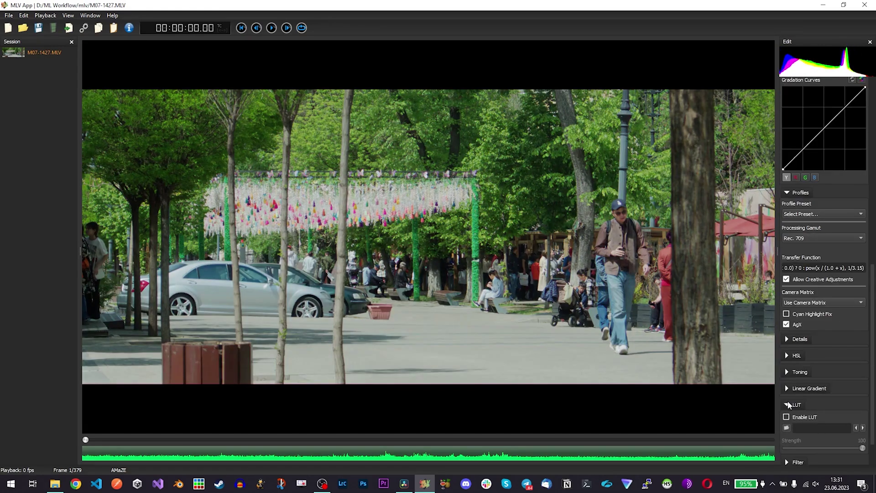
{"action": "left_click", "coordinate": [789, 406]}
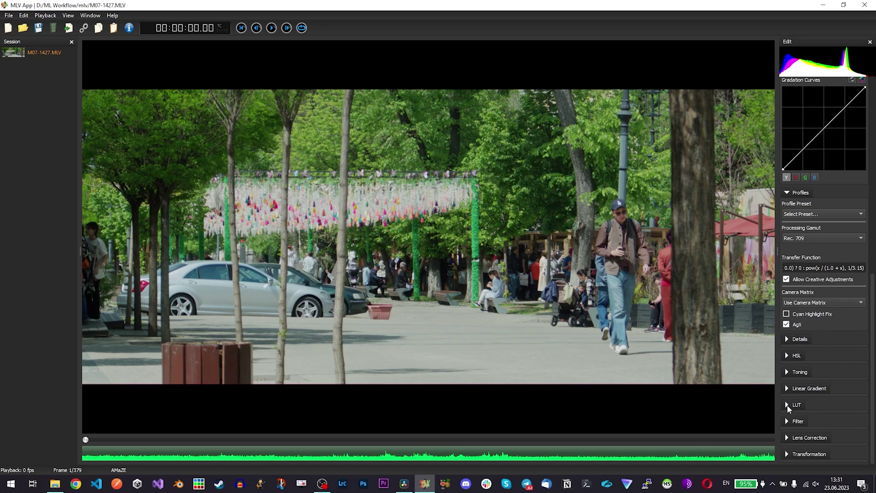
Sample white balance from the image, ending on the grey pavement for 3760 K and tint 48
{"action": "scroll", "coordinate": [787, 409], "scroll_direction": "up", "scroll_amount": 15}
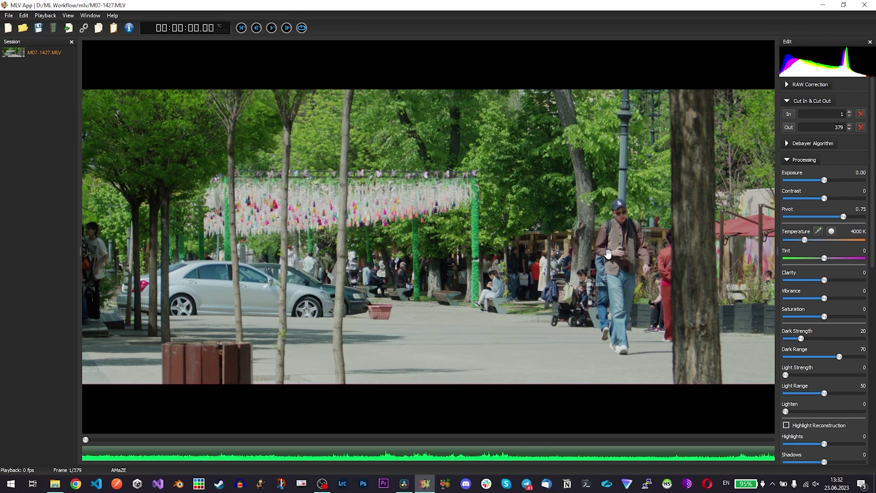
{"action": "left_click", "coordinate": [818, 231]}
{"action": "left_click", "coordinate": [454, 319]}
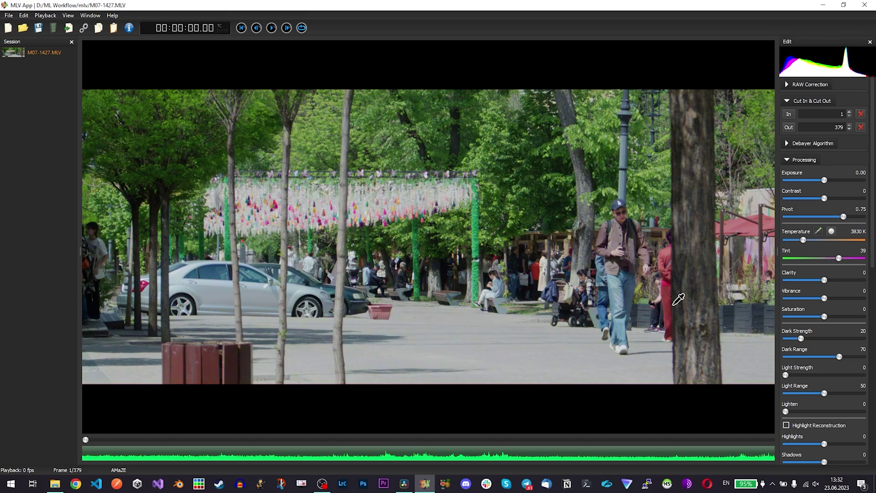
{"action": "left_click", "coordinate": [441, 189]}
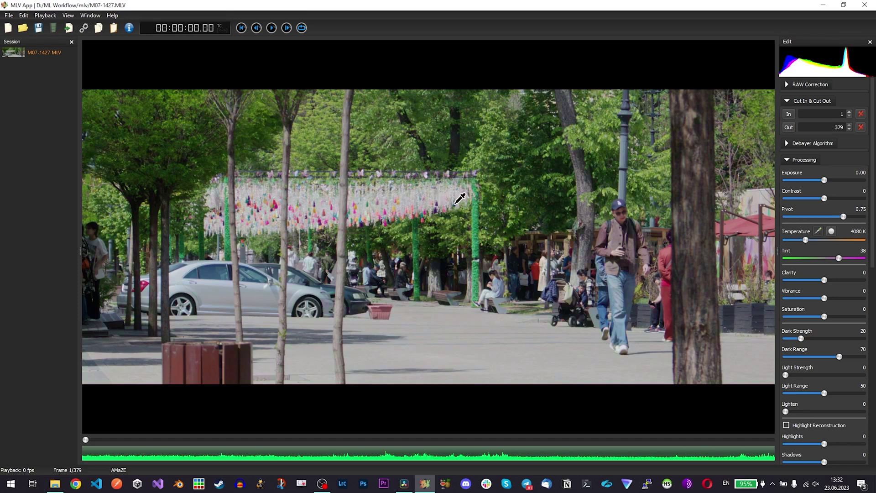
{"action": "left_click", "coordinate": [404, 198]}
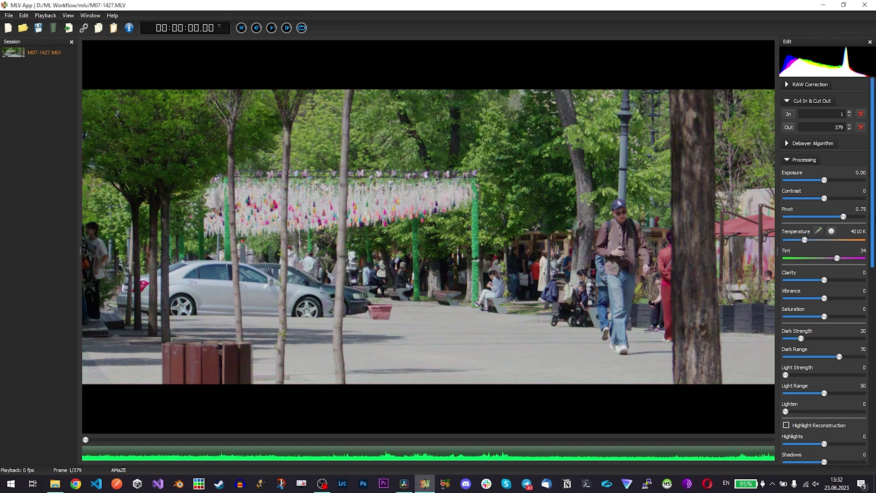
{"action": "left_click", "coordinate": [820, 230]}
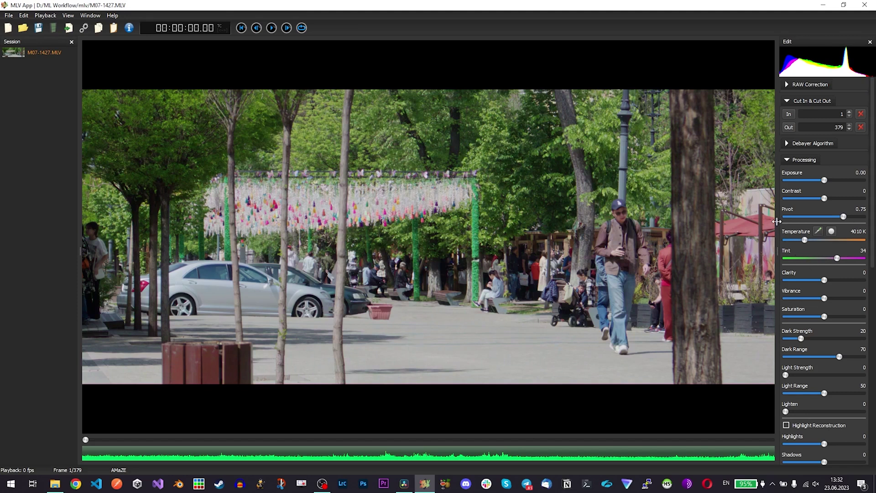
{"action": "left_click", "coordinate": [262, 301]}
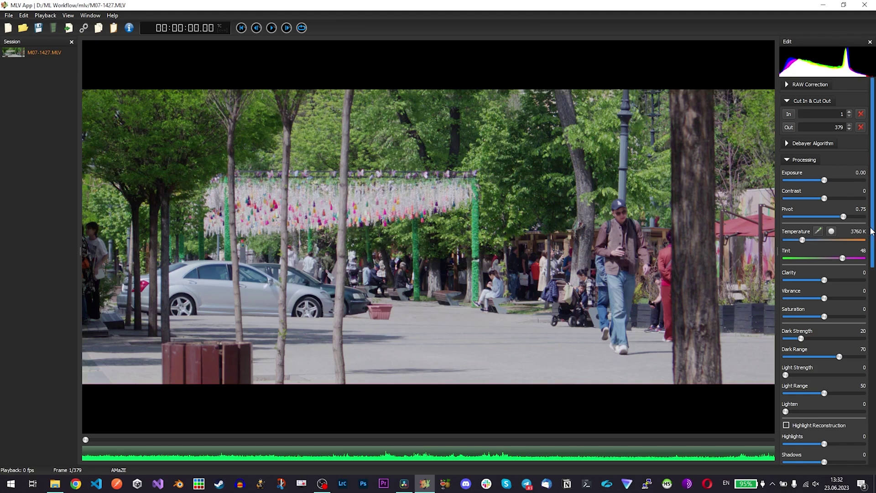
Apply the Sony S-Log3 profile preset and bring up the Export Settings
{"action": "scroll", "coordinate": [874, 237], "scroll_direction": "down", "scroll_amount": 6}
{"action": "scroll", "coordinate": [873, 274], "scroll_direction": "down", "scroll_amount": 1}
{"action": "left_click", "coordinate": [832, 334]}
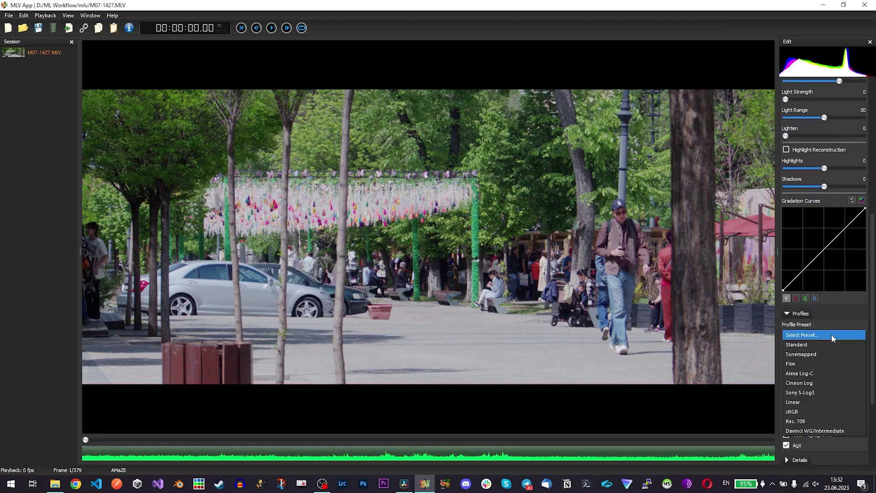
{"action": "left_click", "coordinate": [819, 392]}
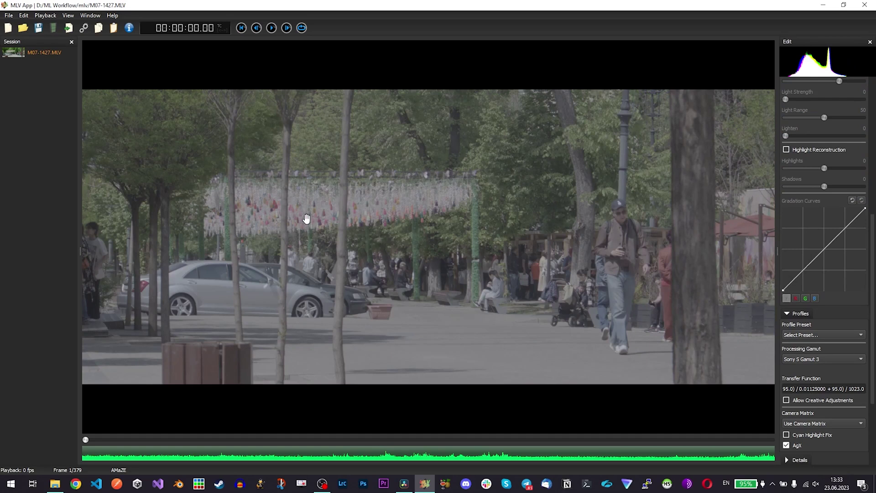
{"action": "left_click", "coordinate": [83, 28]}
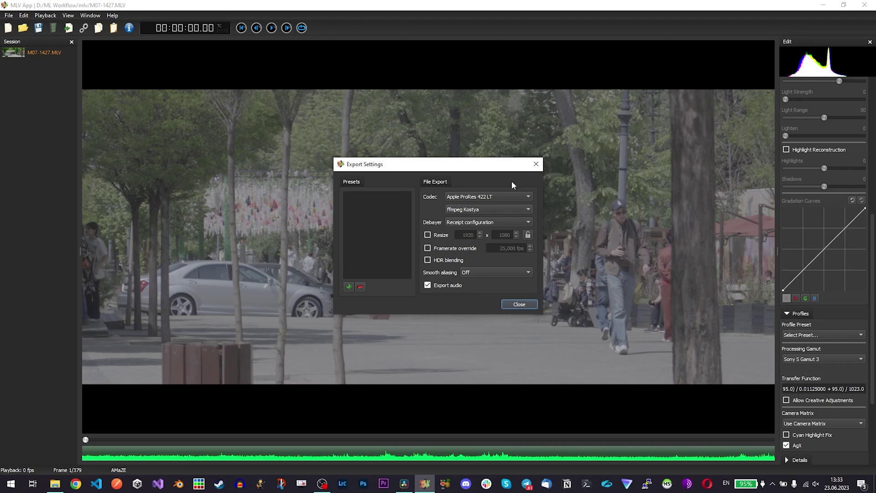
Set the export codec to Apple ProRes 422 HQ and close Export Settings
{"action": "left_click", "coordinate": [502, 196]}
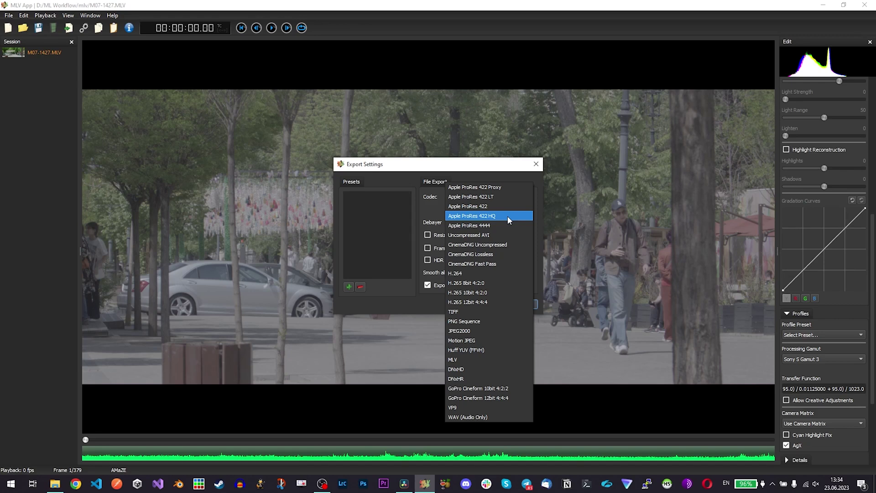
{"action": "left_click", "coordinate": [489, 196]}
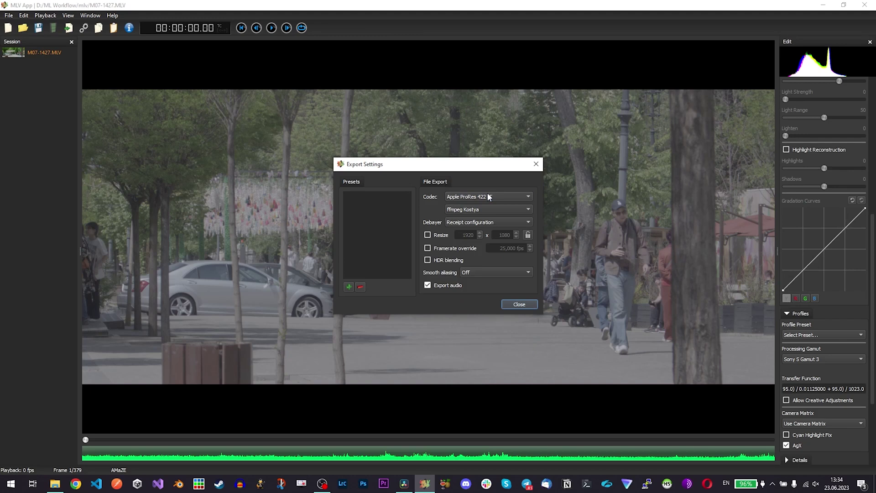
{"action": "key", "text": "Escape"}
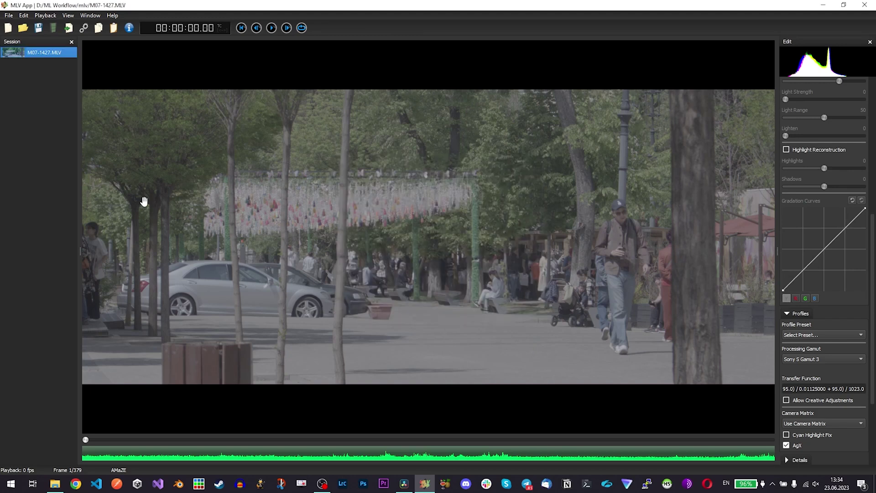
Export the clip as M07-1427.mov into D:\ML Workflow
{"action": "left_click", "coordinate": [69, 28]}
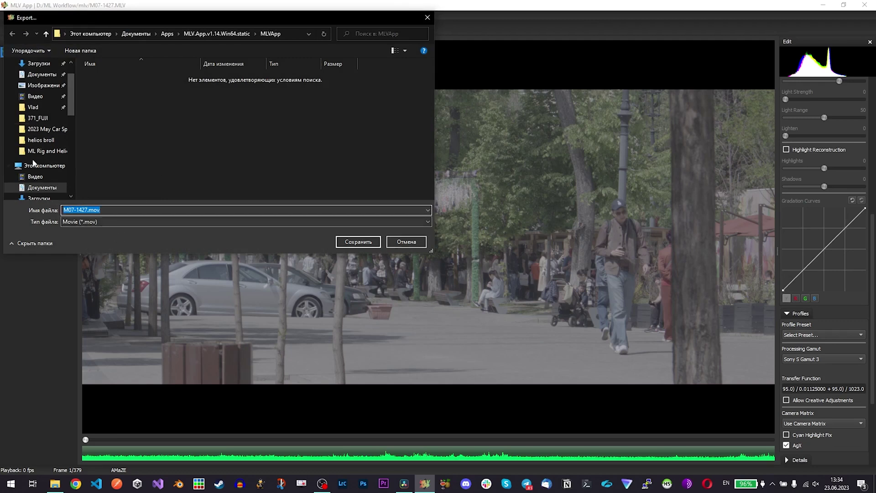
{"action": "left_click", "coordinate": [47, 169]}
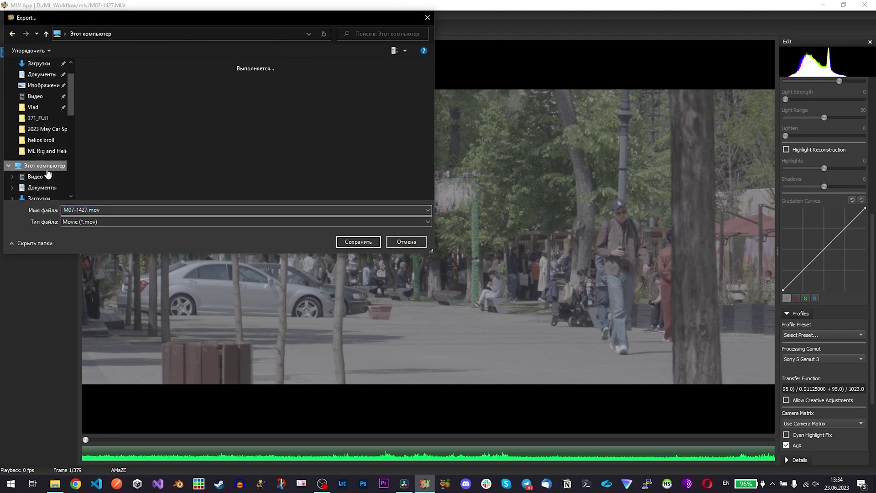
{"action": "double_click", "coordinate": [214, 174]}
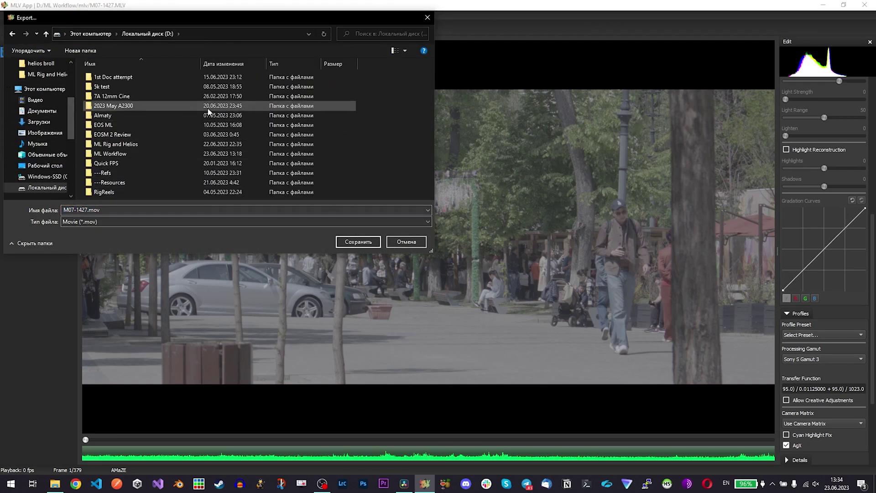
{"action": "double_click", "coordinate": [147, 154]}
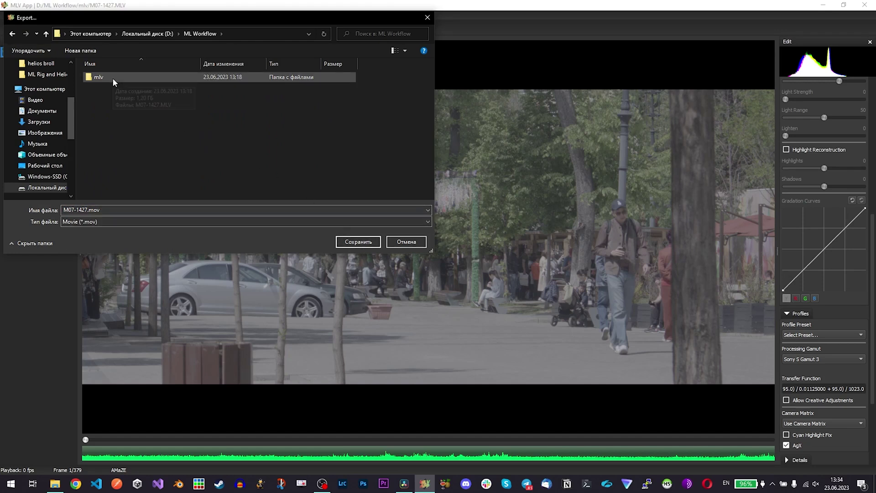
{"action": "left_click", "coordinate": [355, 243]}
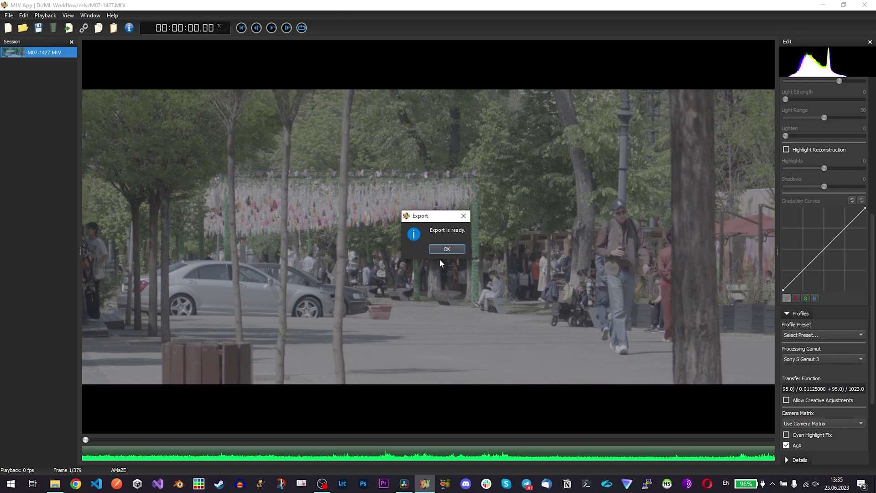
Play the exported M07-1427.mov from the ML Workflow folder in VLC, then close it
{"action": "left_click", "coordinate": [447, 249]}
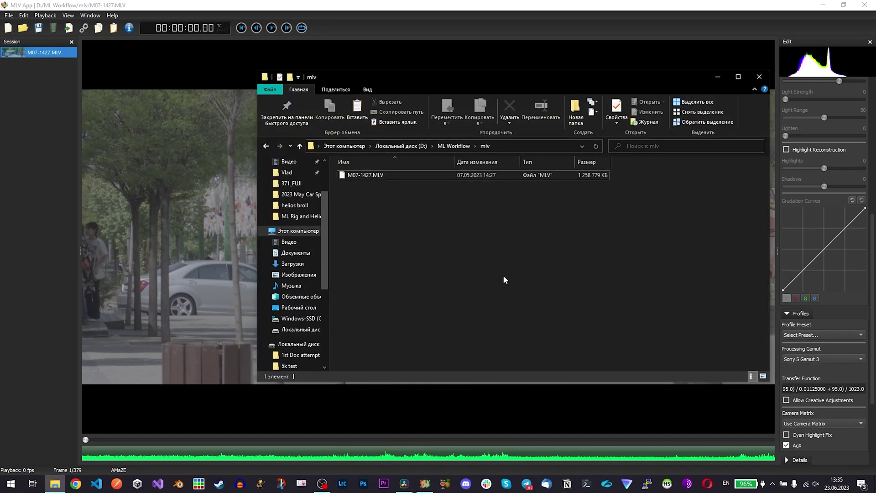
{"action": "left_click", "coordinate": [455, 147]}
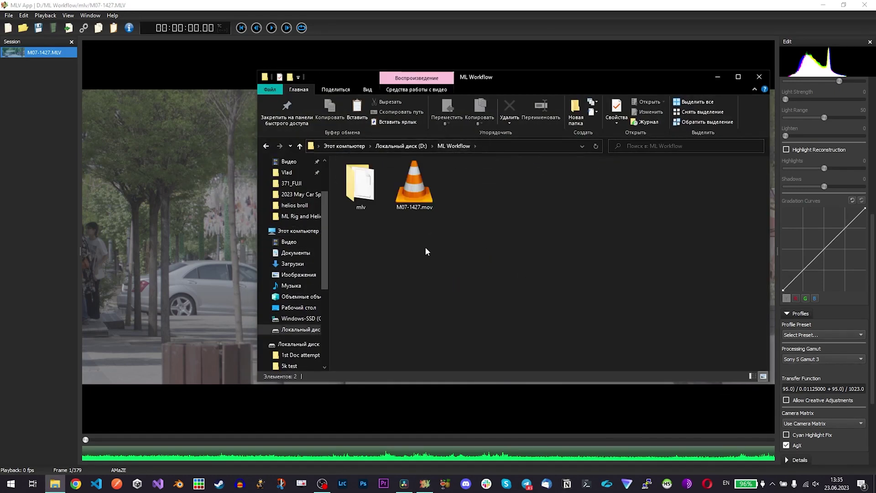
{"action": "left_click", "coordinate": [423, 173]}
{"action": "double_click", "coordinate": [400, 174]}
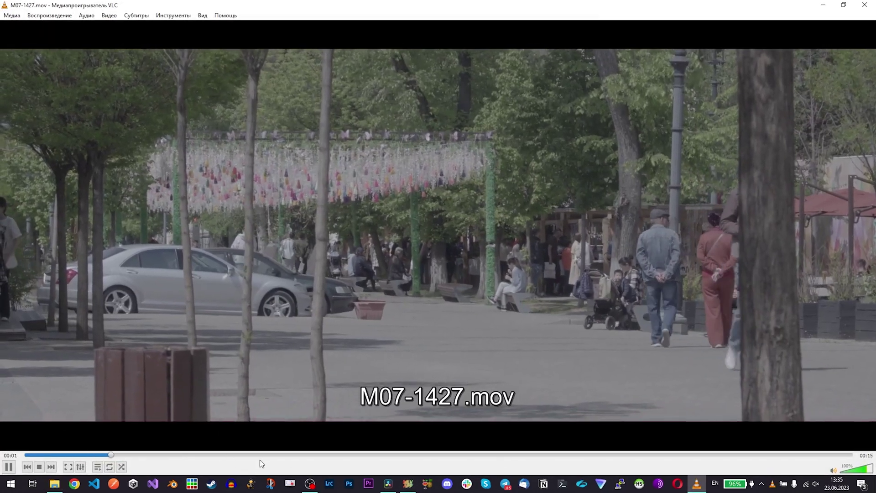
{"action": "key", "text": "alt+F4"}
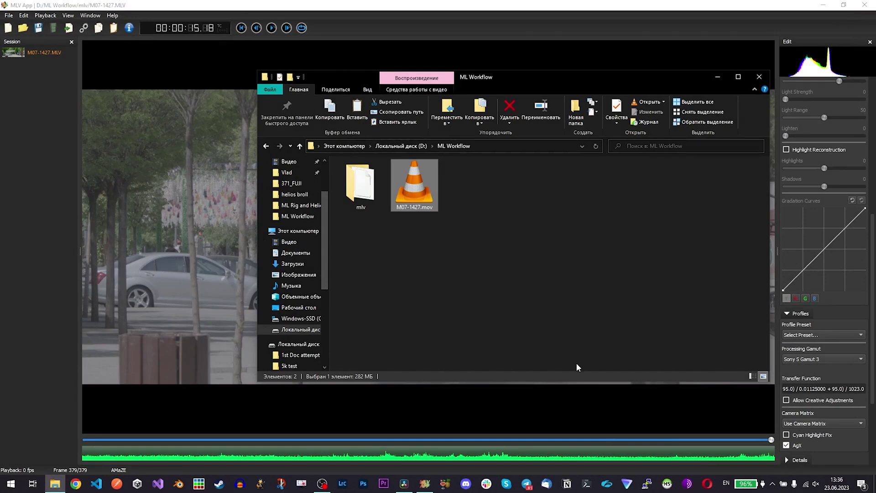
{"action": "key", "text": "alt+Tab"}
Import M07-1427.mov into Resolve's Media Pool and place it on a new timeline
{"action": "key", "text": "alt+Tab"}
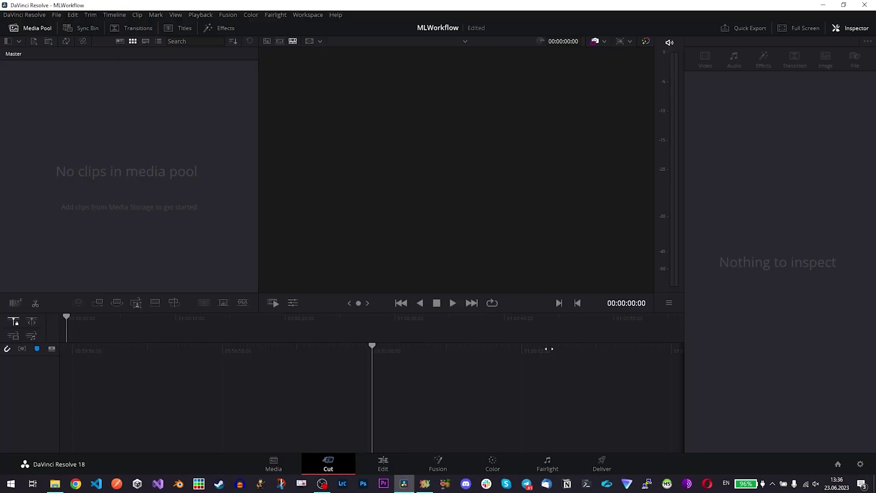
{"action": "key", "text": "alt+Tab"}
{"action": "left_click", "coordinate": [418, 194]}
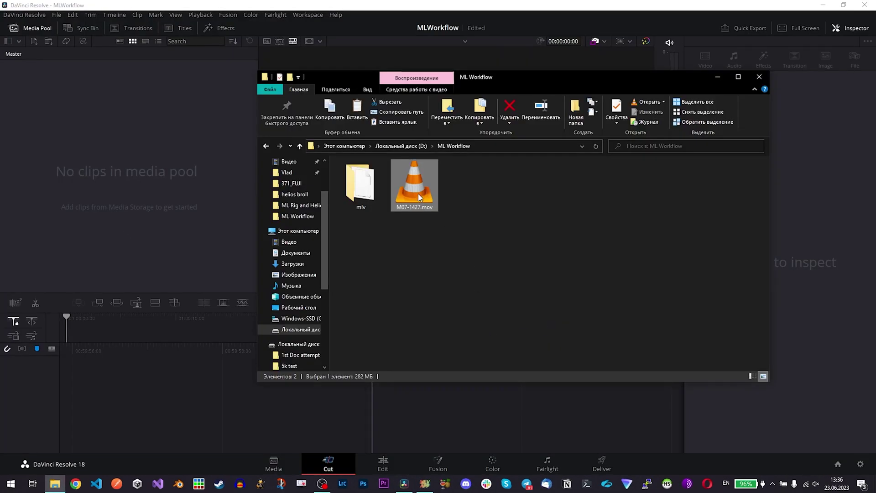
{"action": "left_click_drag", "start_coordinate": [418, 193], "coordinate": [172, 180]}
{"action": "left_click", "coordinate": [191, 179]}
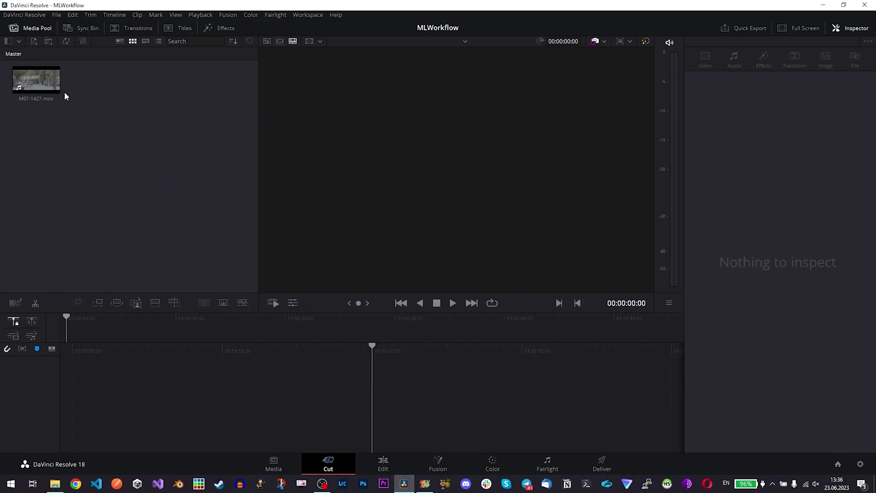
{"action": "left_click_drag", "start_coordinate": [54, 84], "coordinate": [433, 421]}
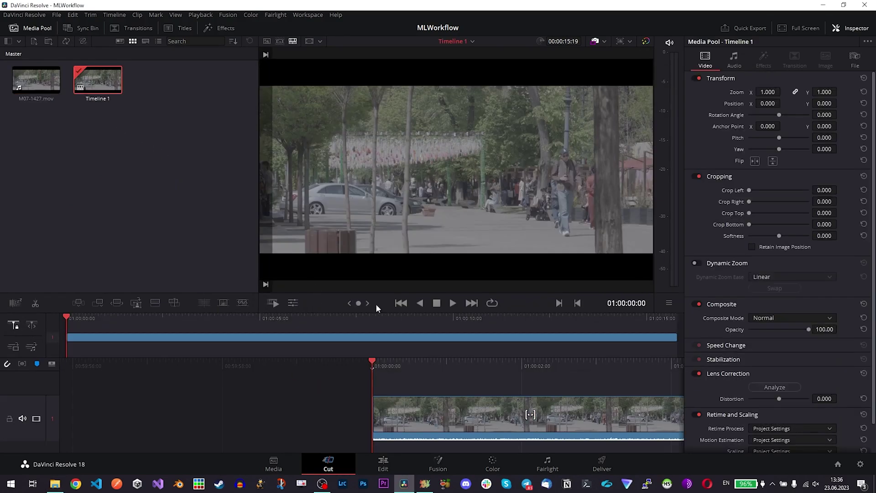
Play back the timeline briefly, then move to the Color page
{"action": "key", "text": "space"}
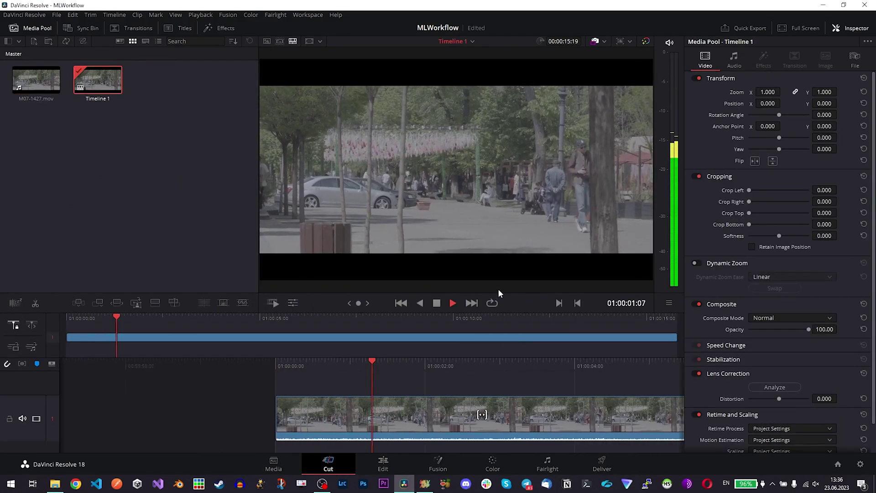
{"action": "key", "text": "space"}
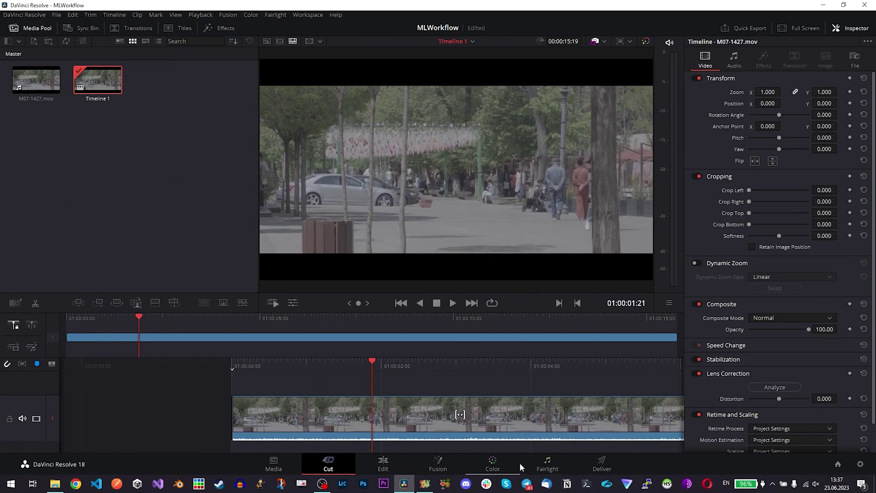
{"action": "left_click", "coordinate": [501, 461]}
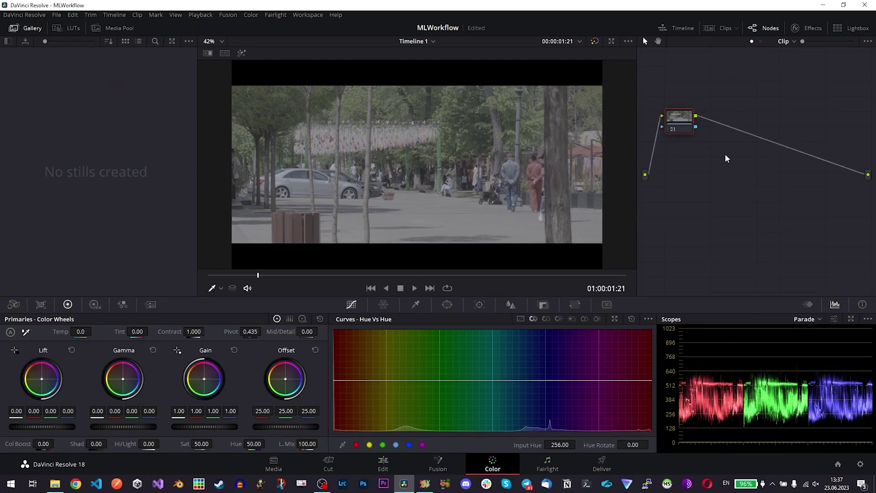
Add three serial nodes and apply a Color Space Transform to node 01
{"action": "key", "text": "alt+s"}
{"action": "key", "text": "alt+s"}
{"action": "key", "text": "alt+s"}
{"action": "left_click", "coordinate": [806, 27]}
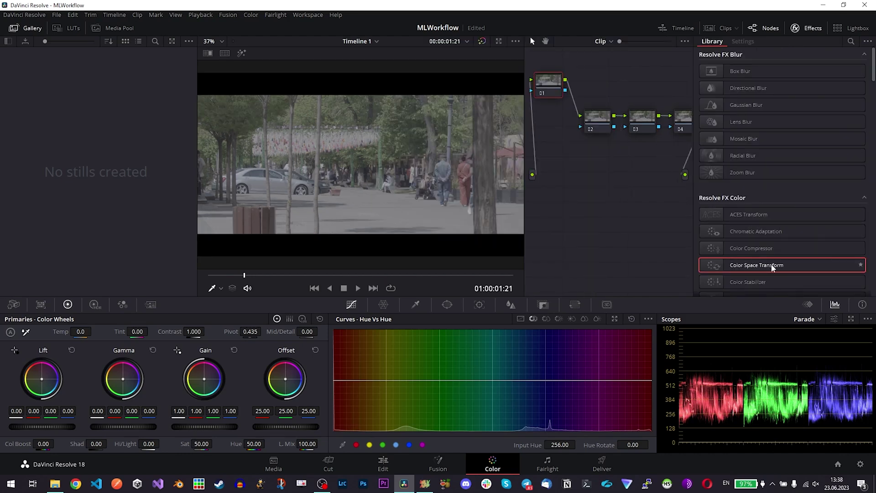
{"action": "left_click_drag", "start_coordinate": [773, 267], "coordinate": [546, 86]}
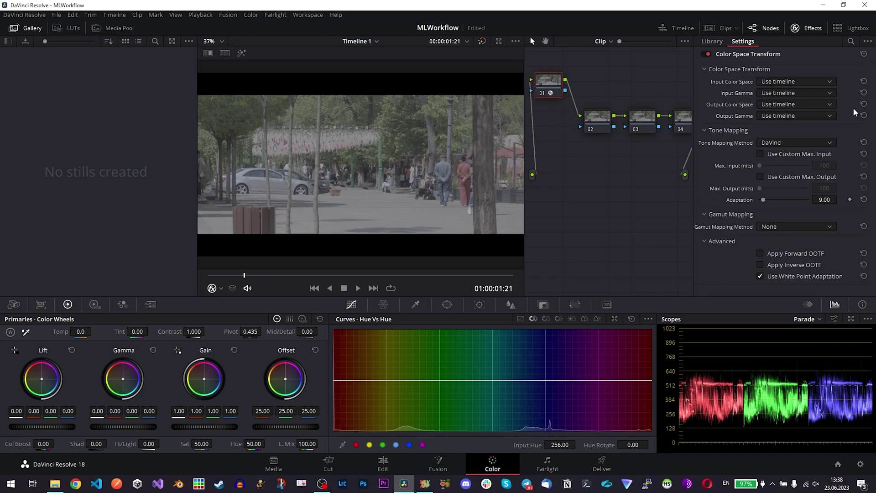
Set the transform's input to Sony S-Gamut3 color space and Sony S-Log3 gamma
{"action": "left_click", "coordinate": [793, 81]}
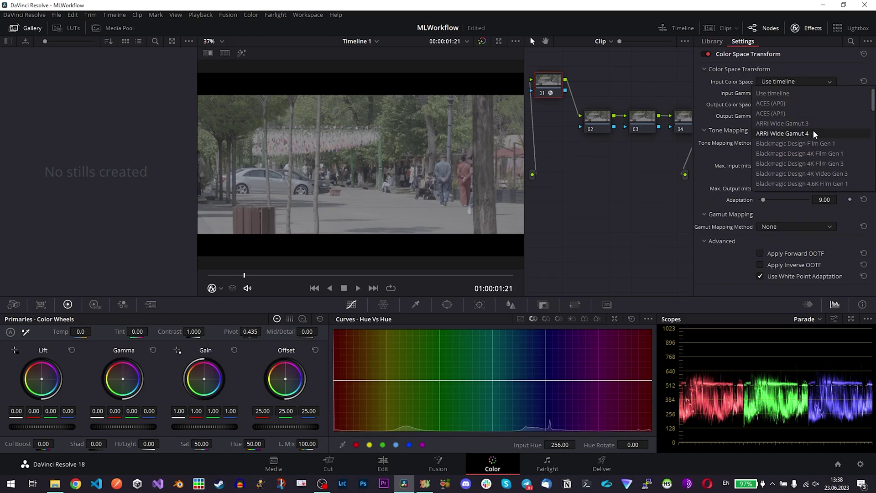
{"action": "scroll", "coordinate": [814, 128], "scroll_direction": "down", "scroll_amount": 2}
{"action": "scroll", "coordinate": [813, 127], "scroll_direction": "down", "scroll_amount": 5}
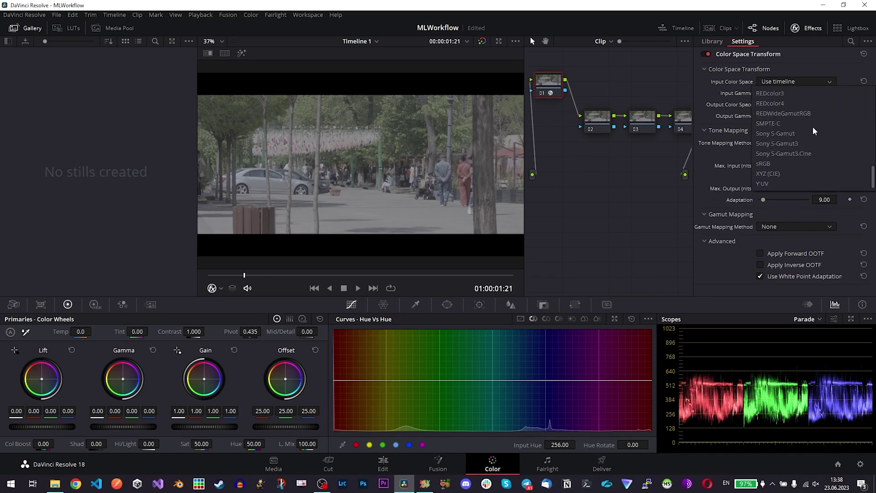
{"action": "left_click", "coordinate": [809, 140]}
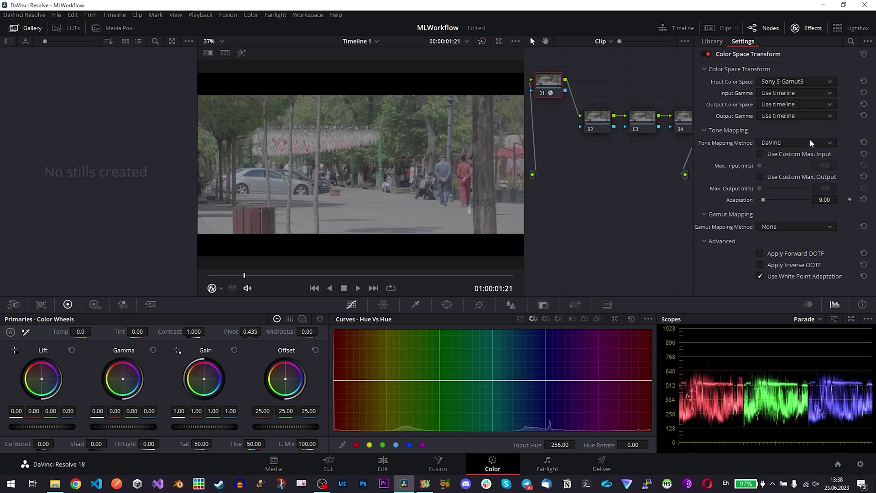
{"action": "left_click", "coordinate": [800, 94]}
{"action": "scroll", "coordinate": [801, 137], "scroll_direction": "down", "scroll_amount": 3}
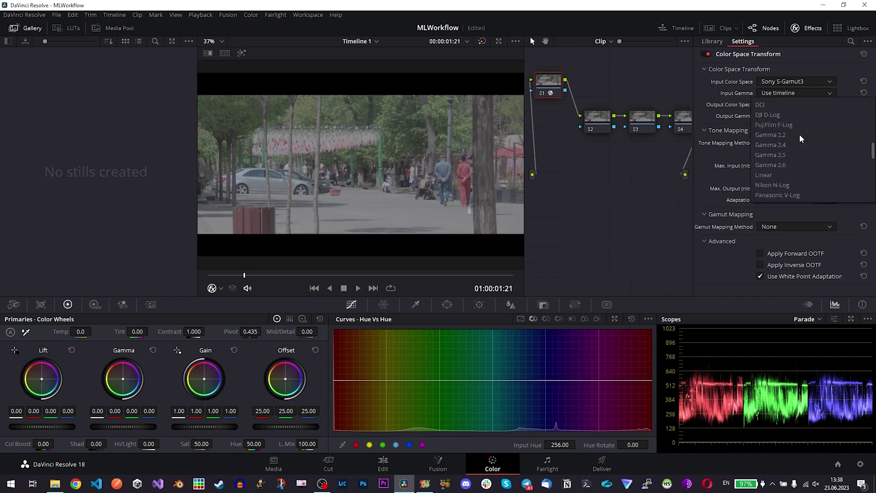
{"action": "scroll", "coordinate": [799, 133], "scroll_direction": "down", "scroll_amount": 5}
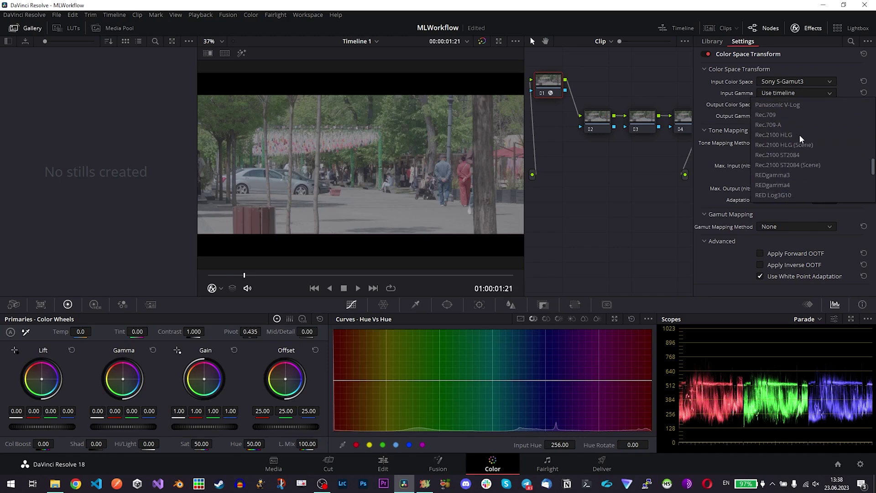
{"action": "left_click", "coordinate": [793, 174]}
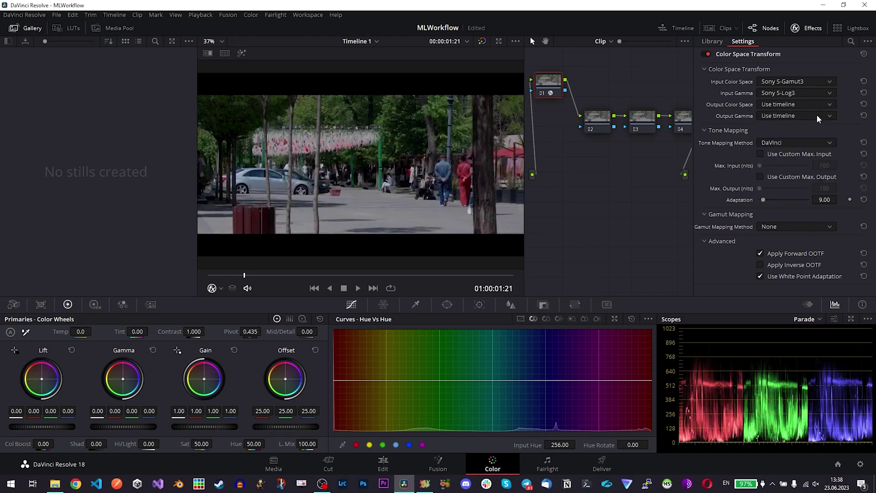
Set the transform's output color space and gamma both to Rec.709
{"action": "left_click", "coordinate": [808, 108]}
{"action": "scroll", "coordinate": [807, 133], "scroll_direction": "down", "scroll_amount": 5}
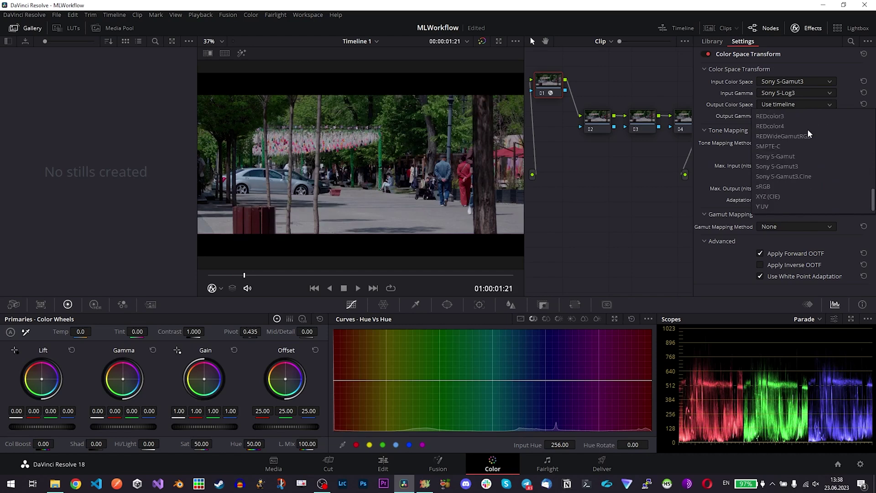
{"action": "scroll", "coordinate": [808, 135], "scroll_direction": "up", "scroll_amount": 2}
{"action": "scroll", "coordinate": [823, 192], "scroll_direction": "up", "scroll_amount": 2}
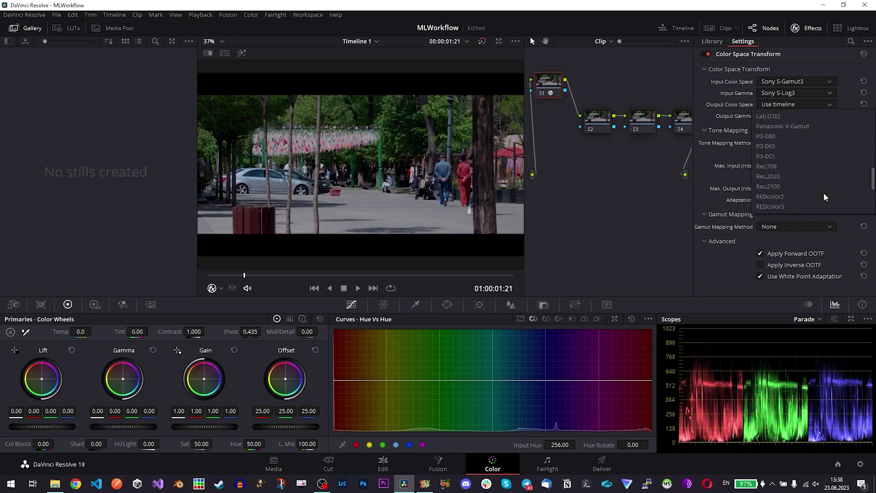
{"action": "left_click", "coordinate": [804, 168]}
{"action": "left_click", "coordinate": [802, 116]}
{"action": "scroll", "coordinate": [800, 161], "scroll_direction": "down", "scroll_amount": 5}
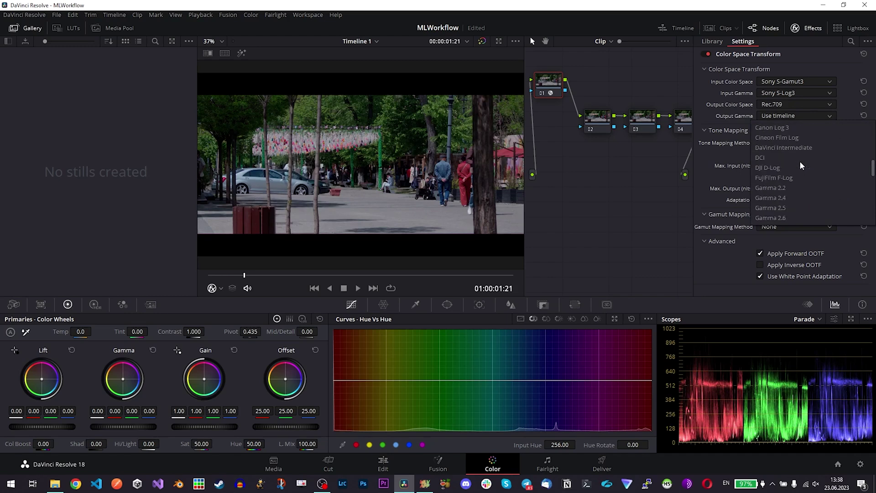
{"action": "scroll", "coordinate": [803, 153], "scroll_direction": "down", "scroll_amount": 5}
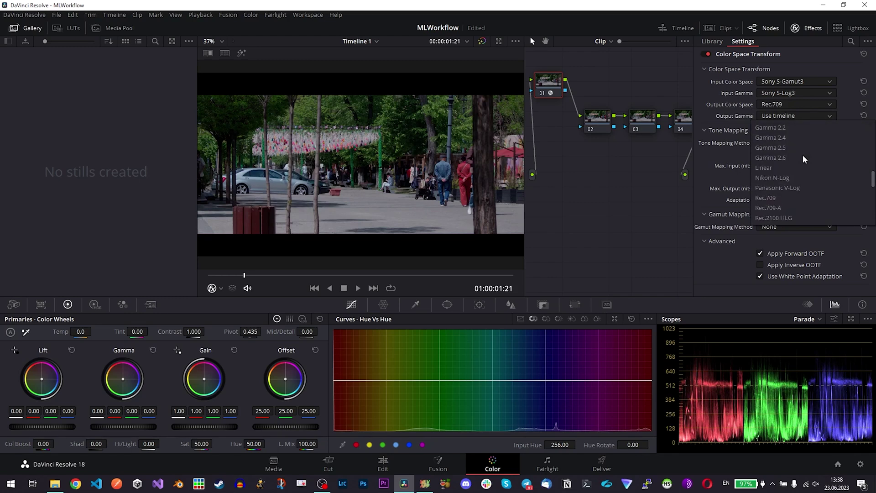
{"action": "left_click", "coordinate": [788, 197]}
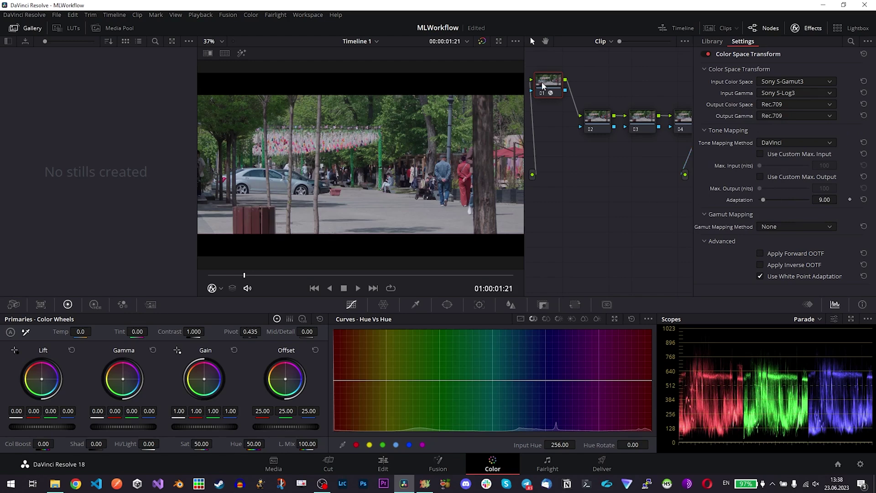
Compare against the ungraded log image and lift node 02's gamma to 0.05
{"action": "key", "text": "ctrl+d"}
{"action": "key", "text": "ctrl+d"}
{"action": "key", "text": "ctrl+d"}
{"action": "key", "text": "ctrl+d"}
{"action": "left_click", "coordinate": [608, 123]}
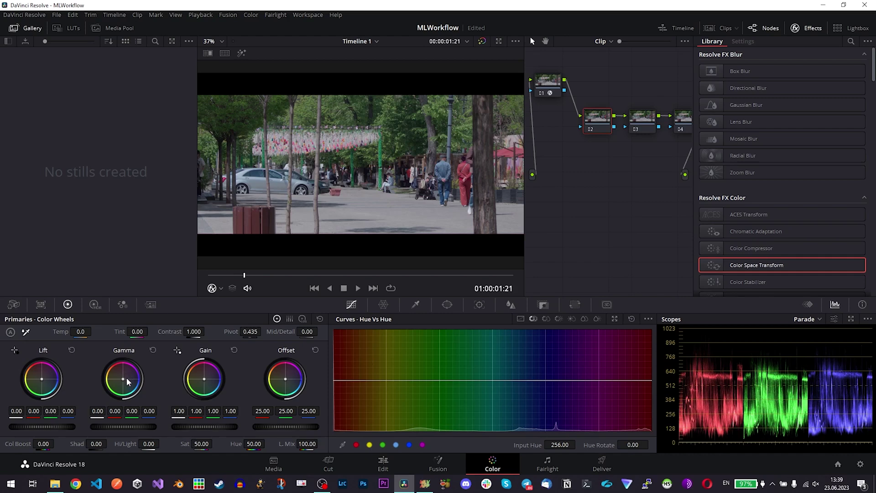
{"action": "mouse_move", "coordinate": [126, 426]}
{"action": "left_mouse_down"}
{"action": "mouse_move", "coordinate": [117, 425]}
{"action": "mouse_move", "coordinate": [137, 426]}
{"action": "left_mouse_up"}
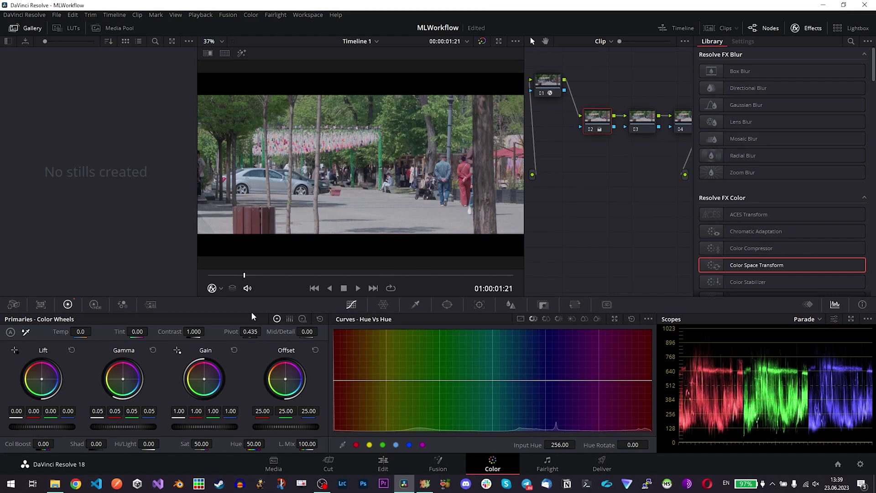
Label node 02 as 'Basic Correction'
{"action": "right_click", "coordinate": [602, 118]}
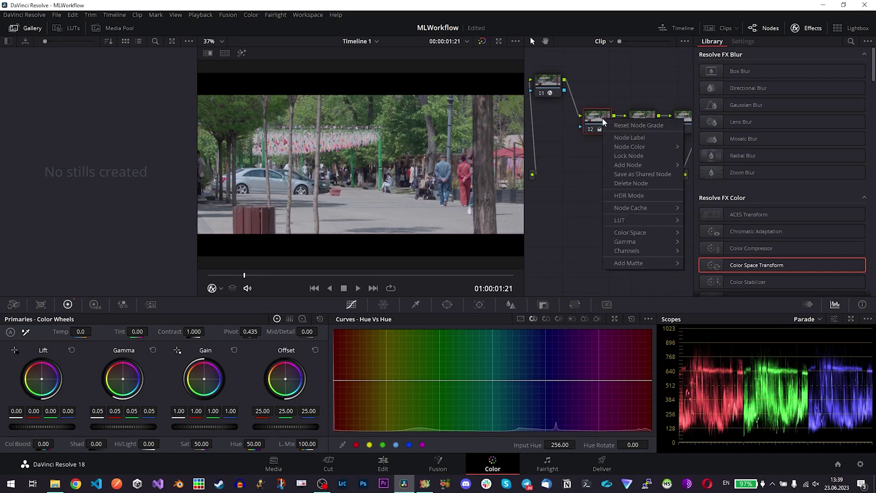
{"action": "left_click", "coordinate": [656, 138]}
{"action": "type", "text": "B"}
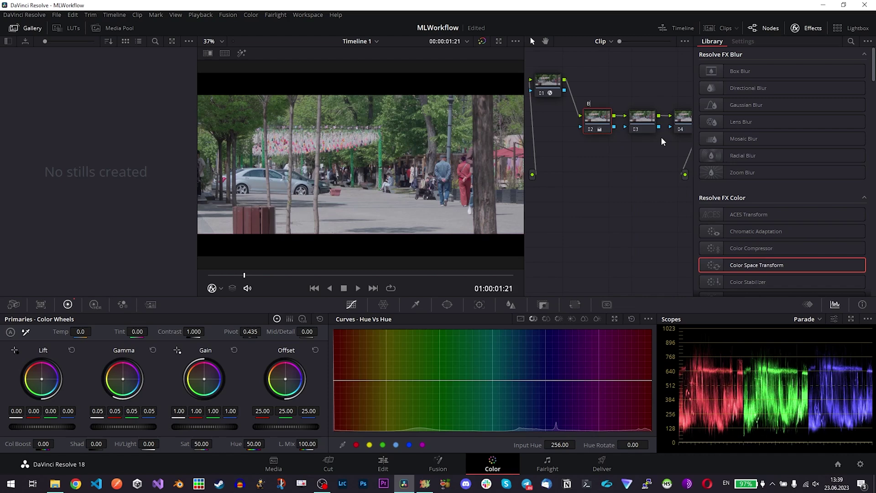
{"action": "type", "text": "asic Correction"}
{"action": "key", "text": "Return"}
On node 03, sample a blue-purple hue and raise its Hue vs Sat saturation to 1.64
{"action": "left_click", "coordinate": [639, 120]}
{"action": "left_click", "coordinate": [416, 305]}
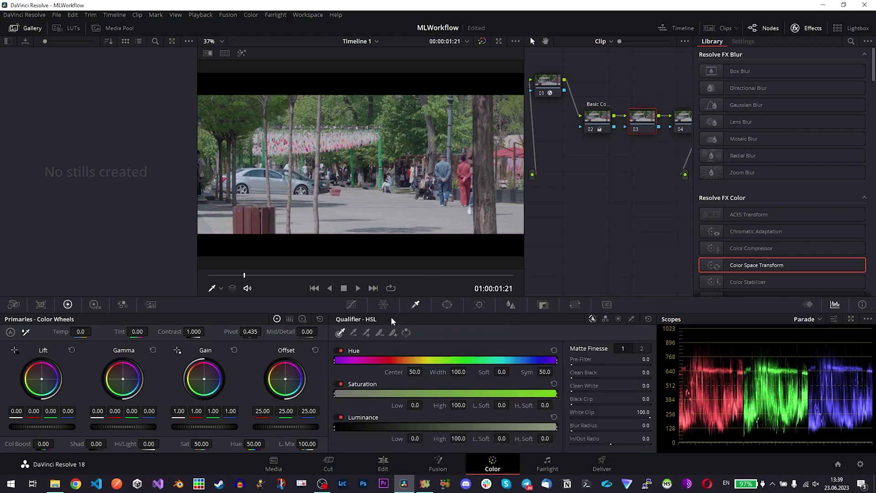
{"action": "left_click", "coordinate": [352, 305]}
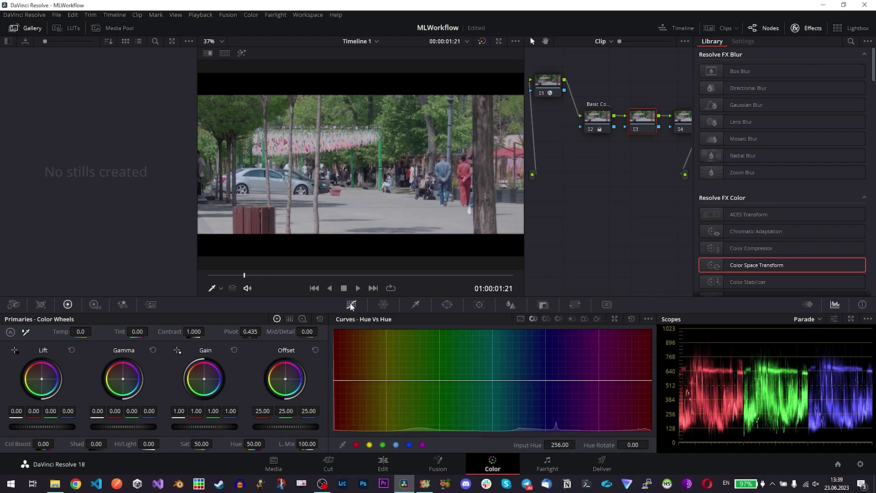
{"action": "left_click", "coordinate": [545, 318]}
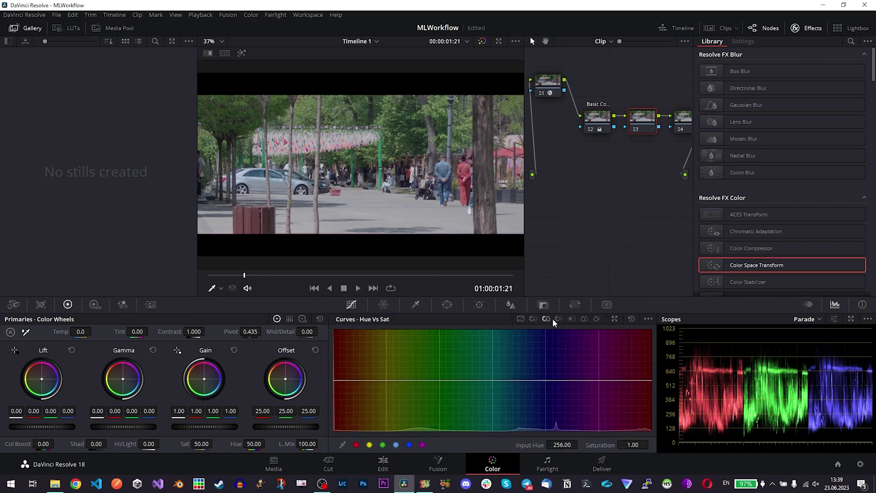
{"action": "left_click", "coordinate": [220, 288]}
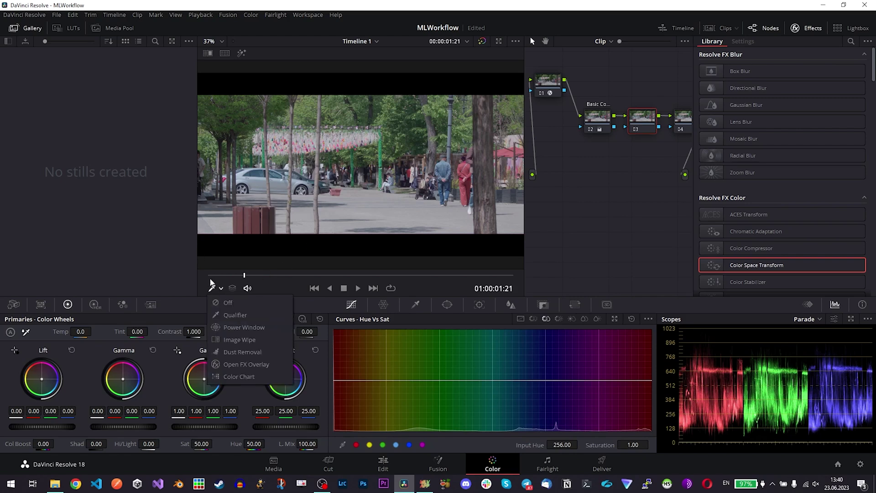
{"action": "left_click", "coordinate": [228, 314]}
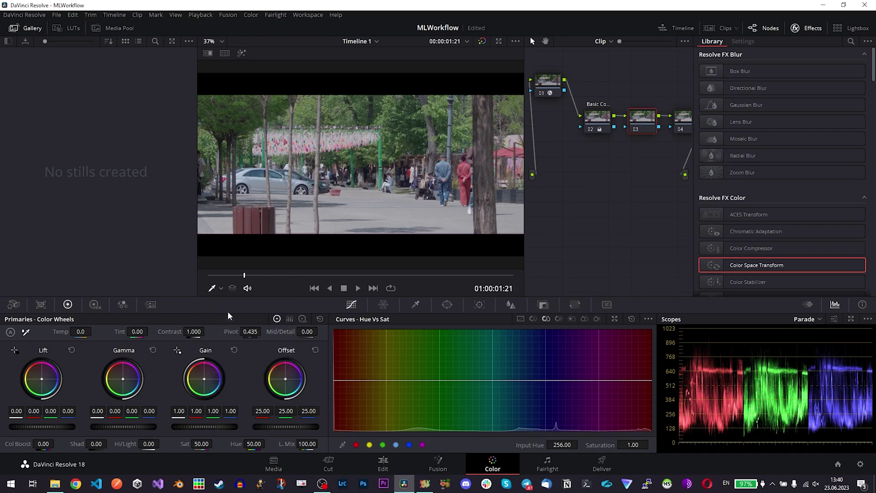
{"action": "left_click", "coordinate": [470, 166]}
{"action": "left_click_drag", "start_coordinate": [646, 380], "coordinate": [650, 348]}
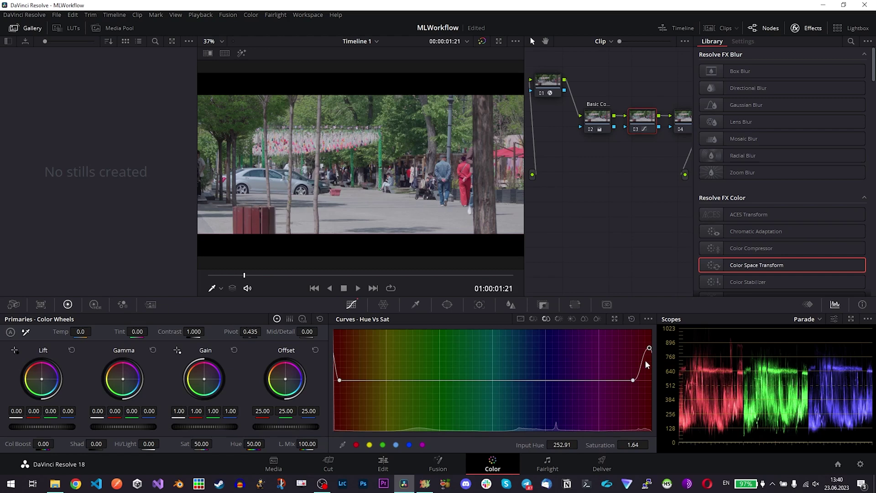
Label node 03 'Color' and select node 04
{"action": "right_click", "coordinate": [642, 131]}
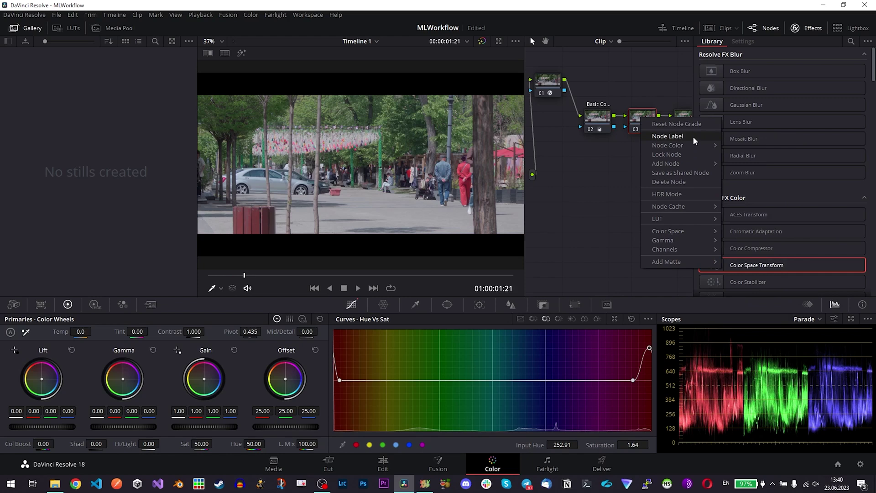
{"action": "left_click", "coordinate": [693, 136]}
{"action": "type", "text": "Co"}
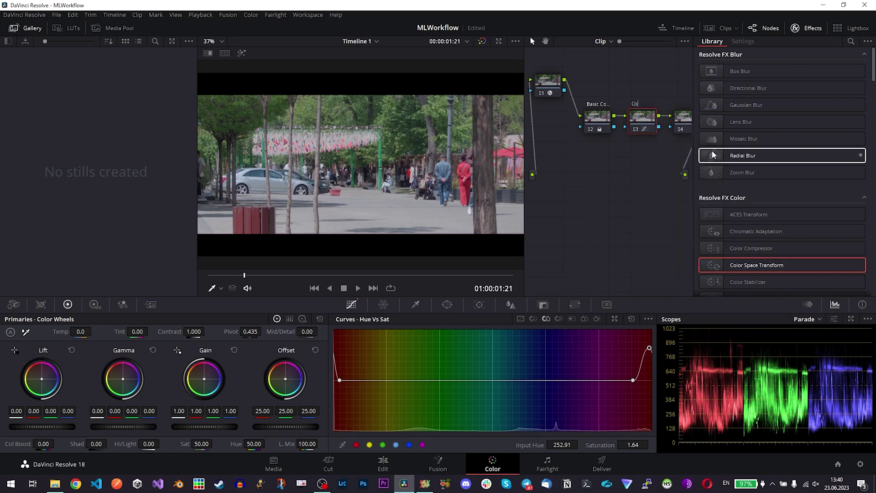
{"action": "type", "text": "lor"}
{"action": "left_click", "coordinate": [684, 120]}
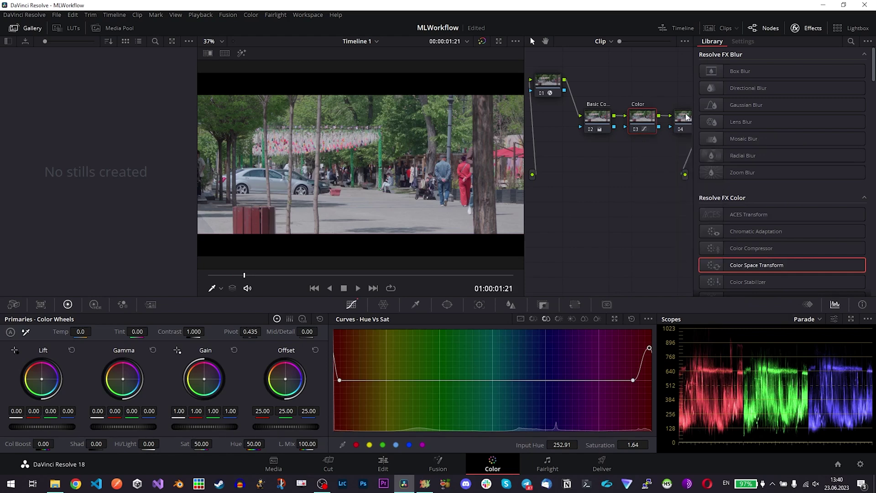
Apply the CHROMATIC LUT to node 04 and the Clean & Tidy LUT to node 03
{"action": "left_click", "coordinate": [808, 28]}
{"action": "left_click", "coordinate": [73, 28]}
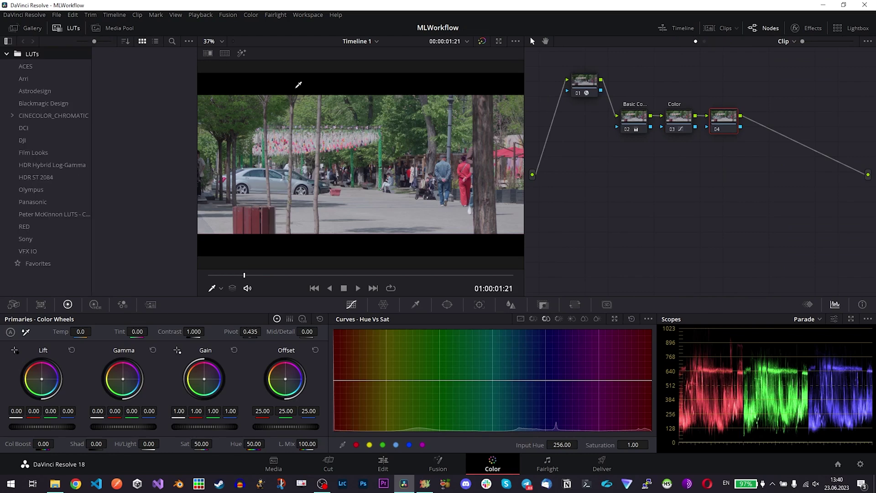
{"action": "left_click", "coordinate": [15, 115]}
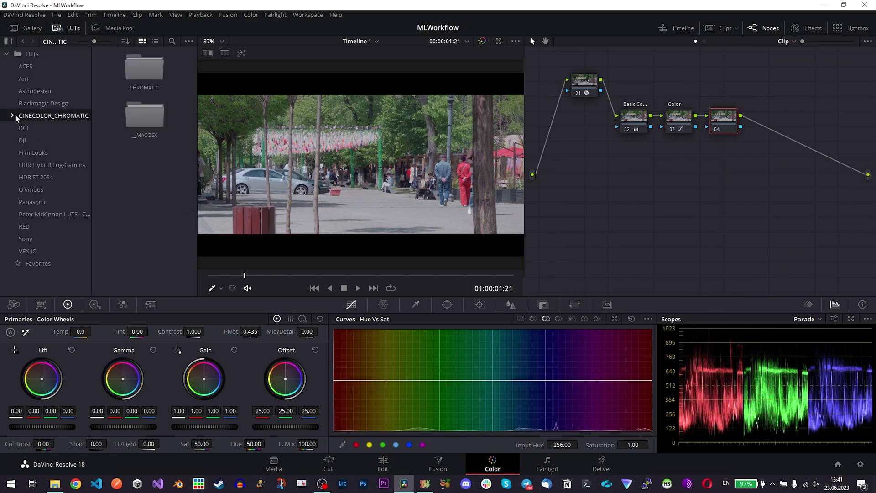
{"action": "double_click", "coordinate": [164, 81]}
{"action": "left_click_drag", "start_coordinate": [152, 80], "coordinate": [722, 123]}
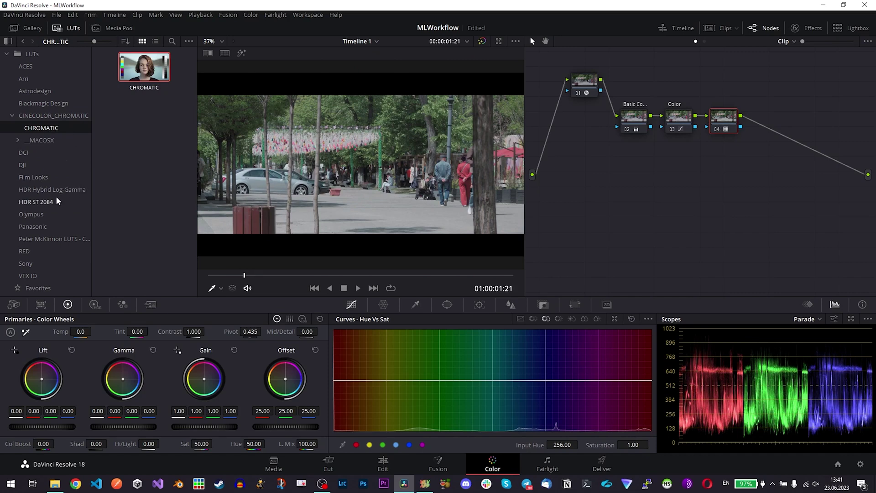
{"action": "left_click", "coordinate": [50, 239]}
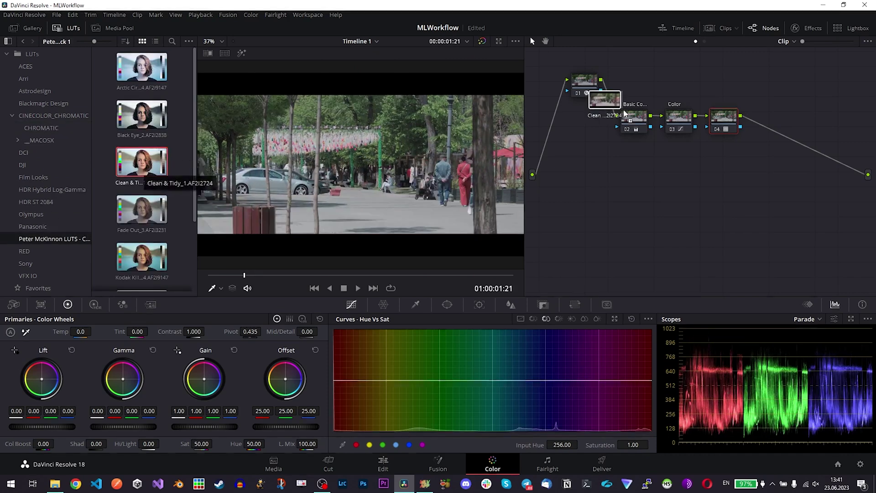
{"action": "left_click_drag", "start_coordinate": [142, 161], "coordinate": [691, 124]}
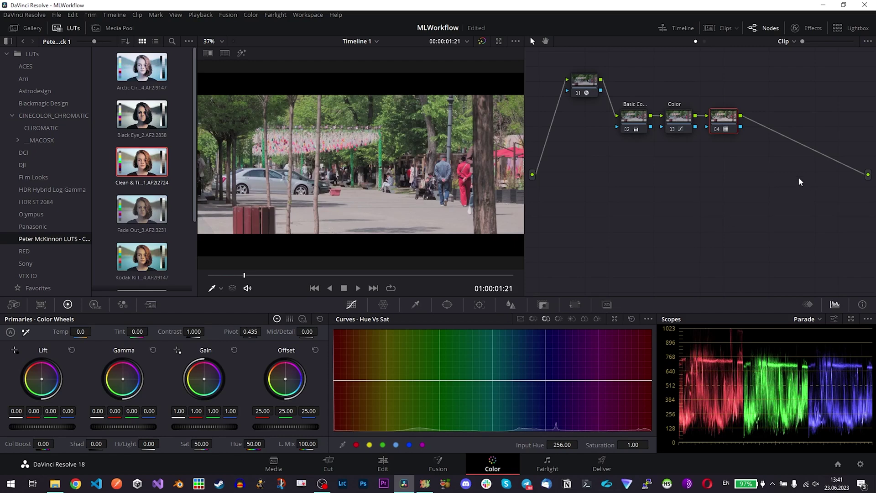
Add a node after node 04, delete the Color node, and realign nodes 03 and 04
{"action": "key", "text": "alt+s"}
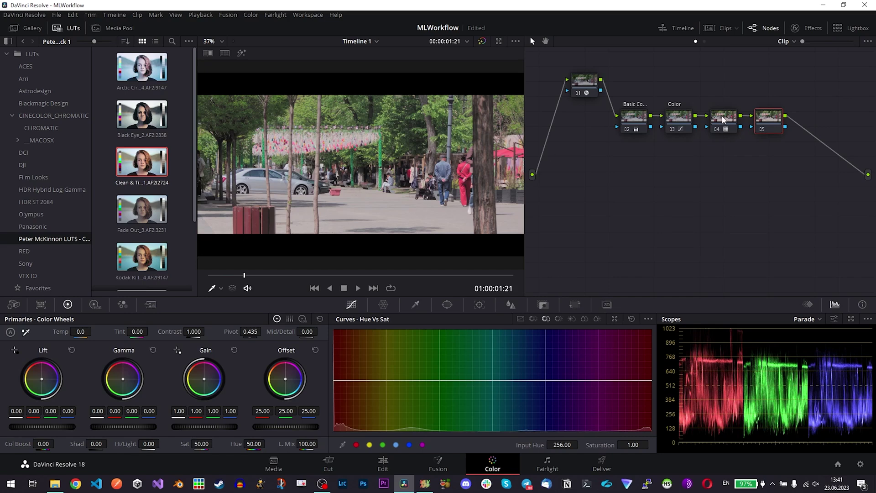
{"action": "left_click", "coordinate": [679, 124]}
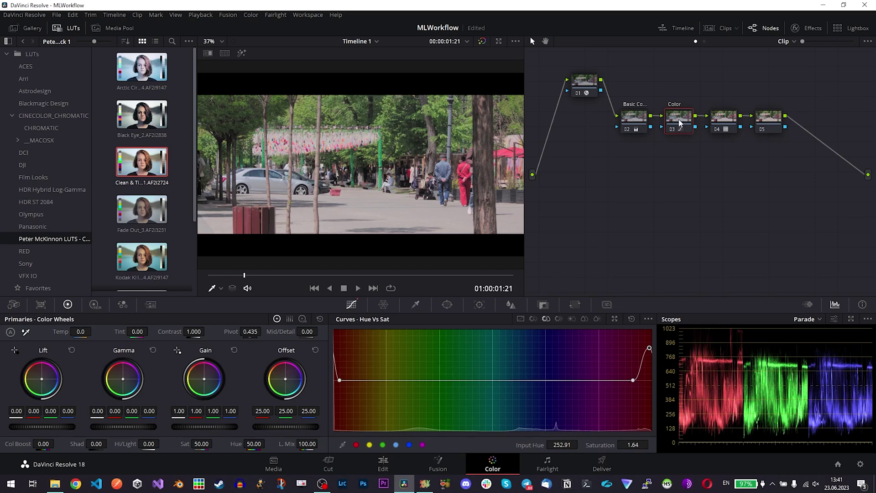
{"action": "key", "text": "Delete"}
{"action": "left_click_drag", "start_coordinate": [725, 120], "coordinate": [689, 118]}
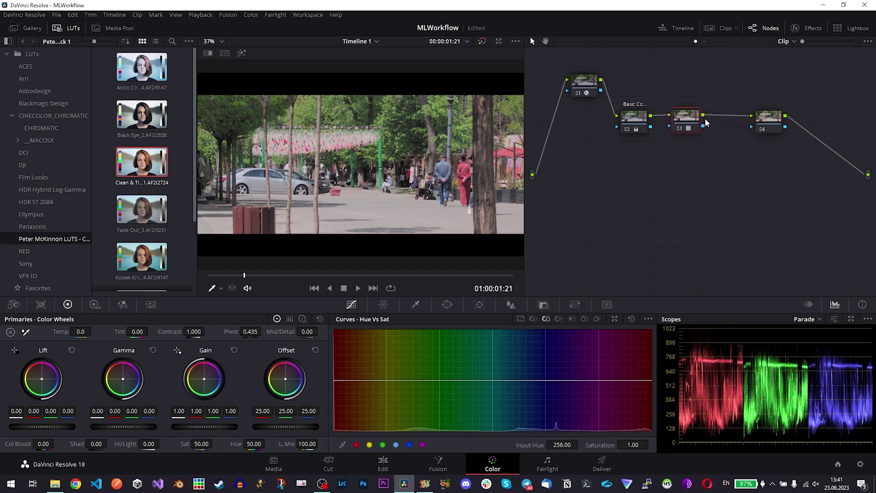
{"action": "left_click_drag", "start_coordinate": [764, 121], "coordinate": [741, 121]}
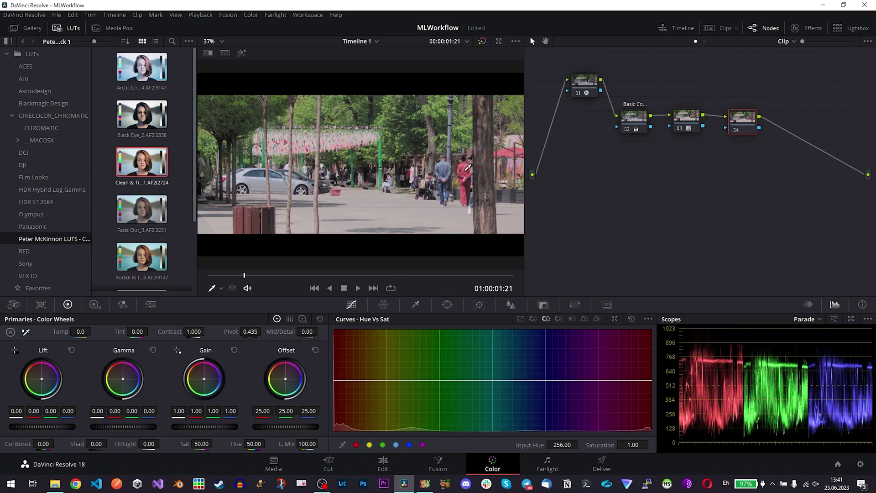
Boost blue-purple saturation on the Hue vs Sat curve and append two serial nodes
{"action": "left_click", "coordinate": [633, 380]}
{"action": "left_click_drag", "start_coordinate": [646, 380], "coordinate": [648, 344]}
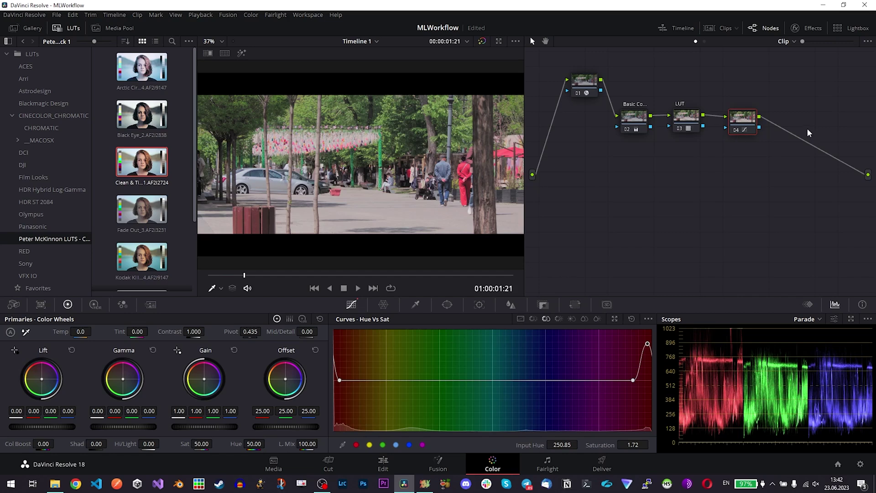
{"action": "key", "text": "alt+s"}
{"action": "key", "text": "alt+s"}
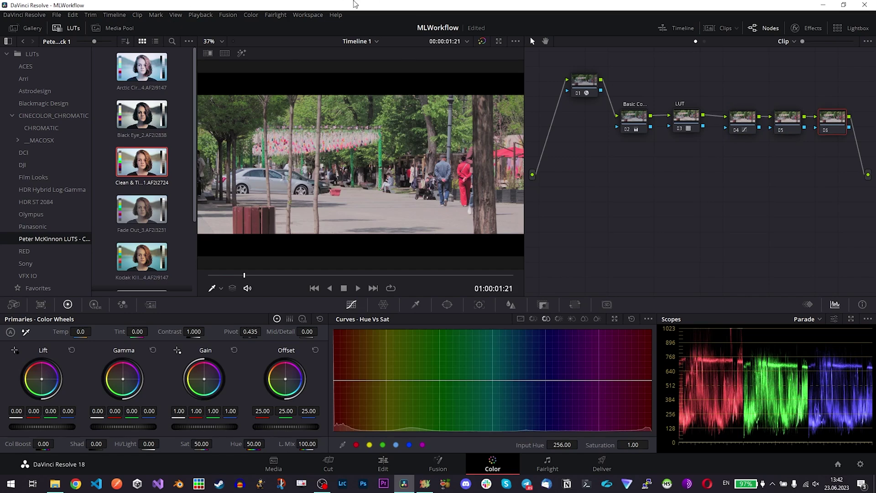
On the Deliver page, choose the H.264 Master preset at 3840 x 2160 Ultra HD
{"action": "left_click", "coordinate": [598, 466]}
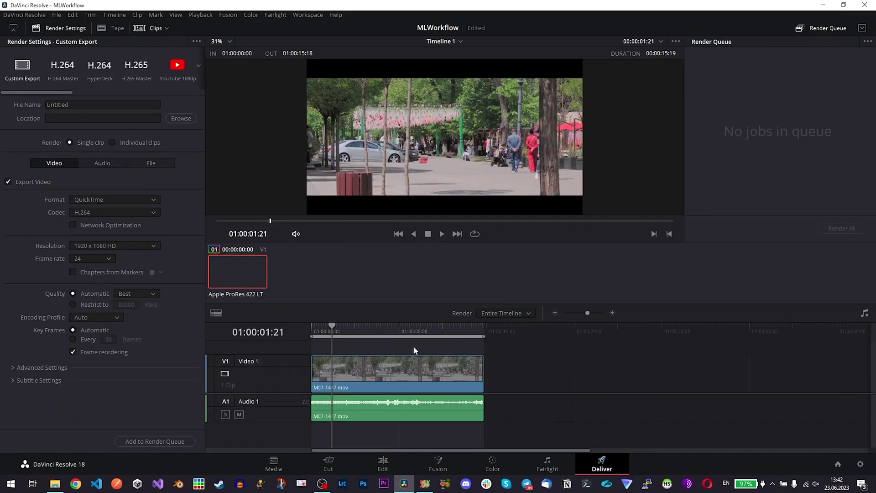
{"action": "left_click", "coordinate": [71, 72]}
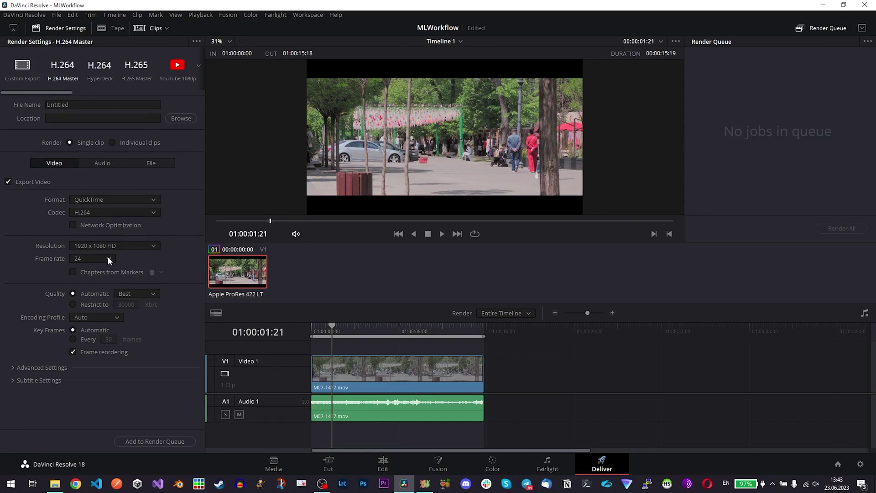
{"action": "left_click", "coordinate": [118, 244]}
{"action": "scroll", "coordinate": [121, 302], "scroll_direction": "down", "scroll_amount": 3}
{"action": "scroll", "coordinate": [123, 302], "scroll_direction": "up", "scroll_amount": 3}
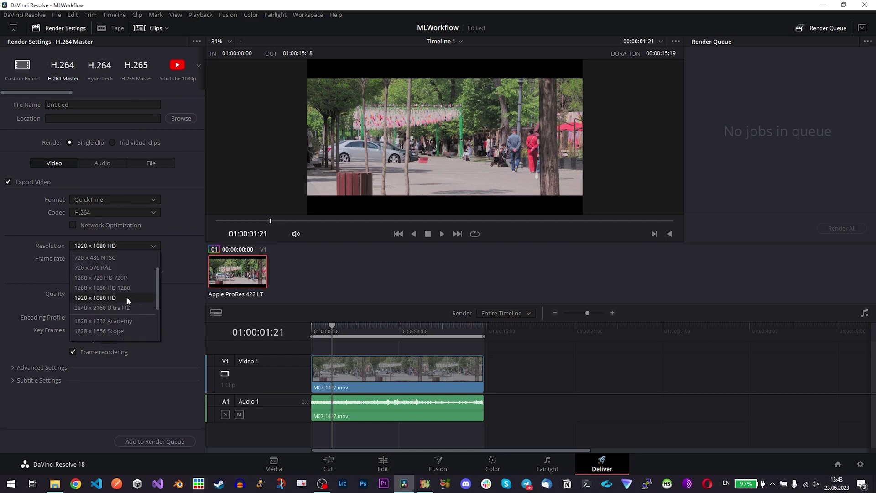
{"action": "left_click", "coordinate": [116, 309]}
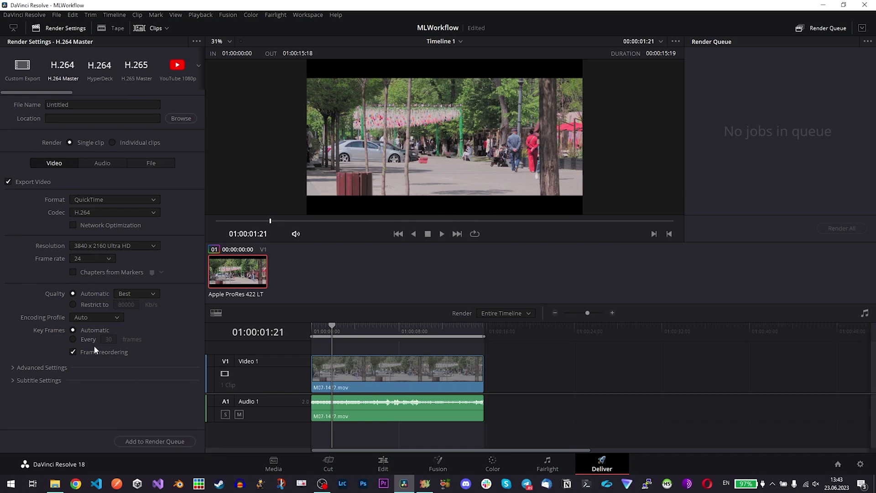
Queue a render named 'workflow' to D:\ML Workflow, accepting the above-timeline resolution warning
{"action": "left_click", "coordinate": [91, 105]}
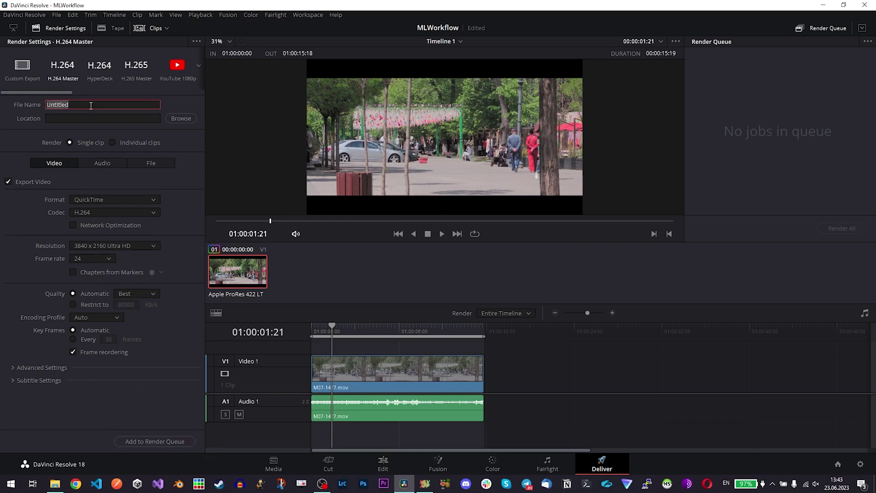
{"action": "type", "text": "workflow"}
{"action": "left_click", "coordinate": [181, 118]}
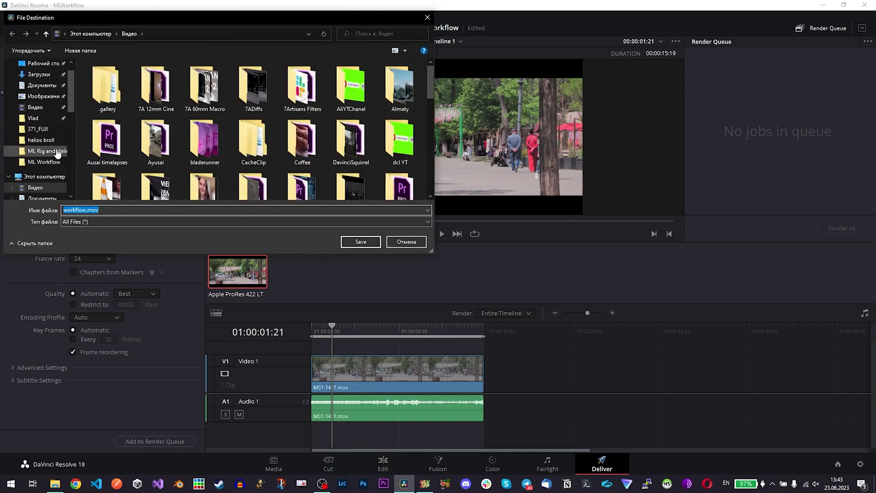
{"action": "left_click", "coordinate": [44, 176]}
{"action": "left_click", "coordinate": [245, 178]}
{"action": "double_click", "coordinate": [245, 178]}
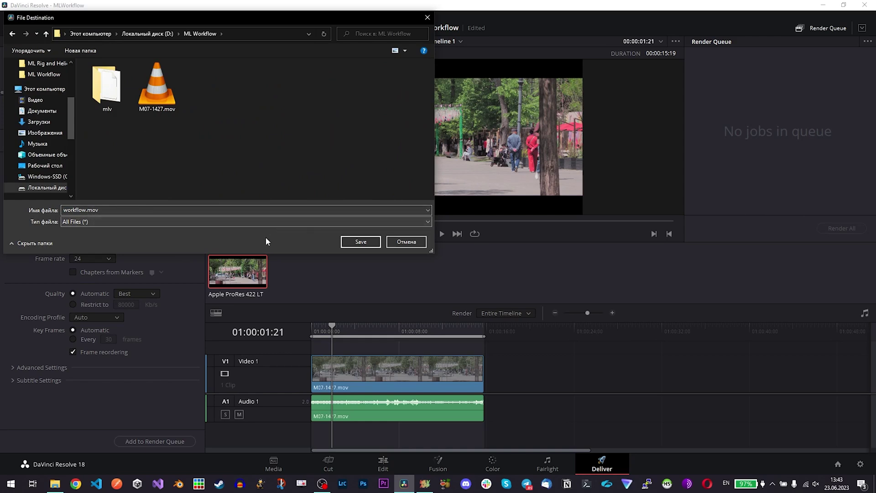
{"action": "left_click", "coordinate": [361, 242]}
{"action": "left_click", "coordinate": [155, 442]}
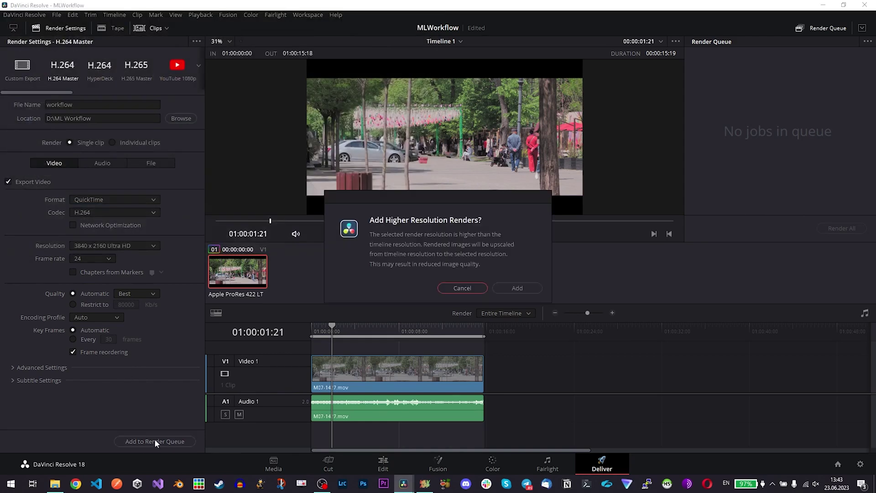
{"action": "left_click", "coordinate": [509, 294]}
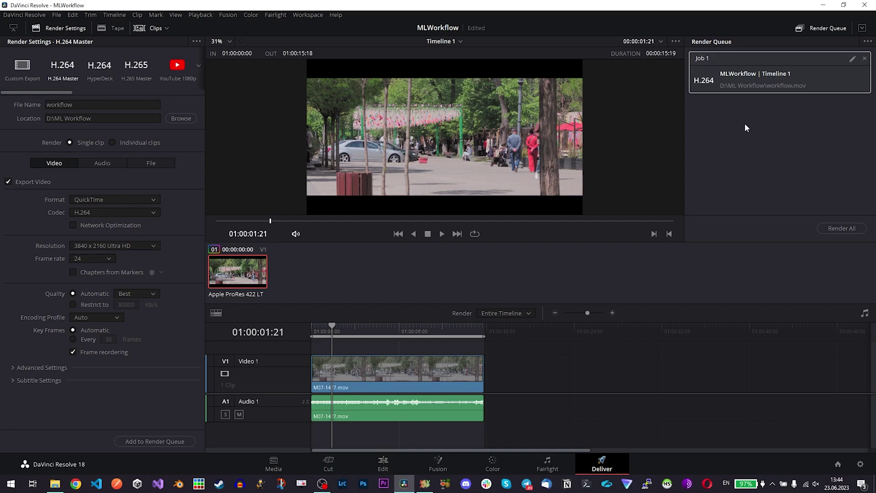
Render the queued job and switch to the ML Workflow folder in File Explorer
{"action": "left_click", "coordinate": [843, 228]}
{"action": "key", "text": "alt+Tab"}
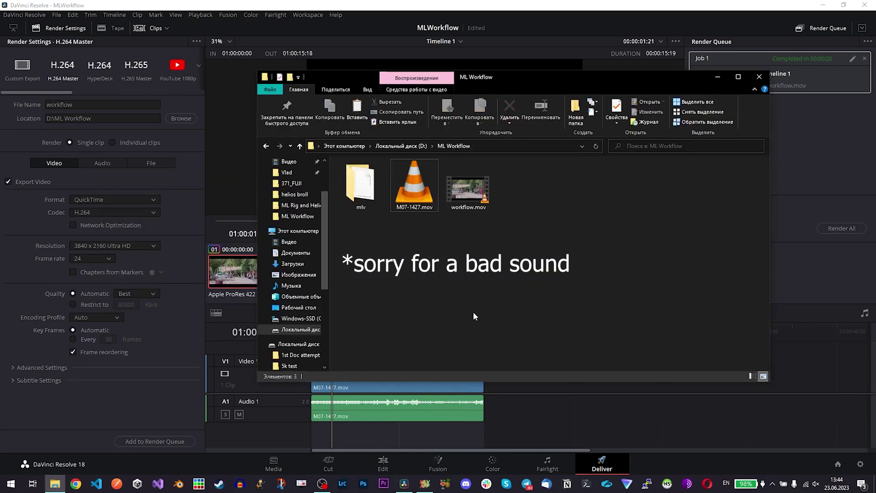
Open workflow.mov from Explorer so it plays in VLC
{"action": "double_click", "coordinate": [467, 207]}
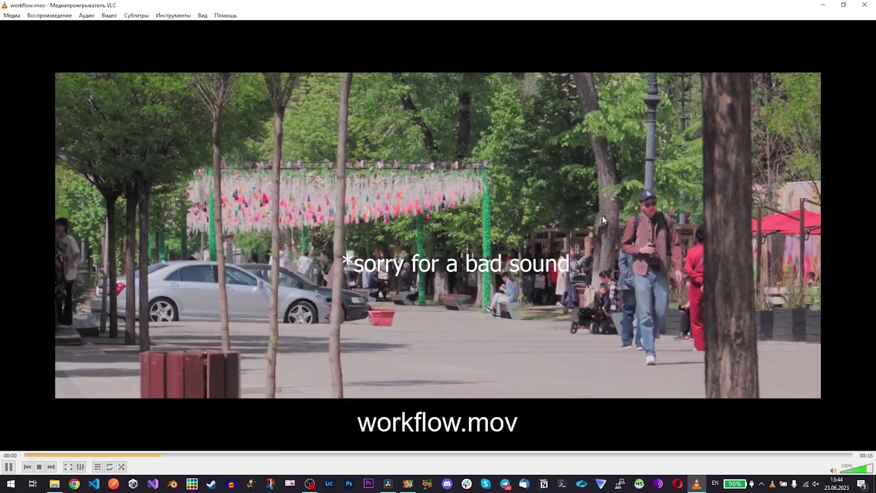